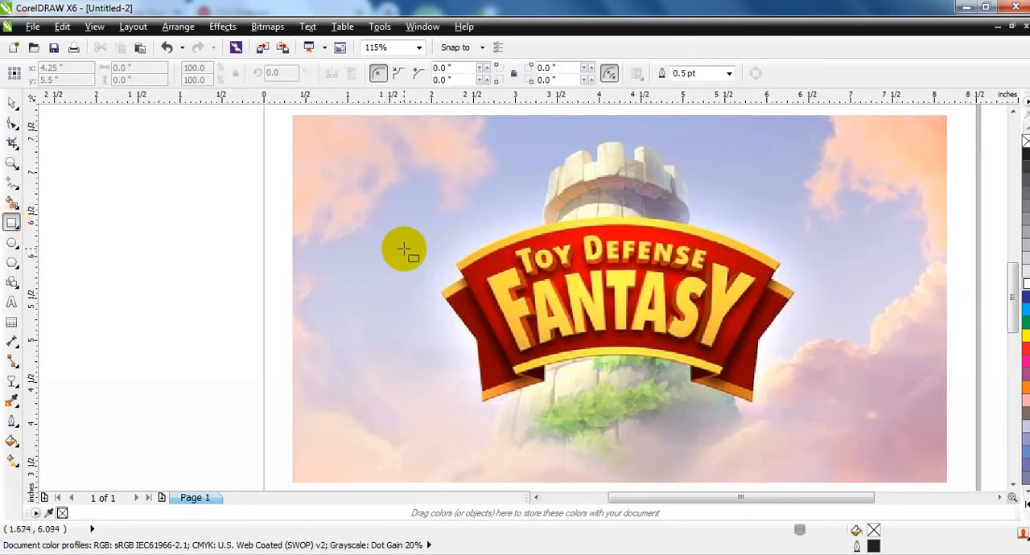
# Draw a rectangle about 3.66 by 1.53 inches beside the reference logo and convert it to curves.
pyautogui.moveTo(404, 250); pyautogui.dragTo(97, 376)
pyautogui.click(12, 123)
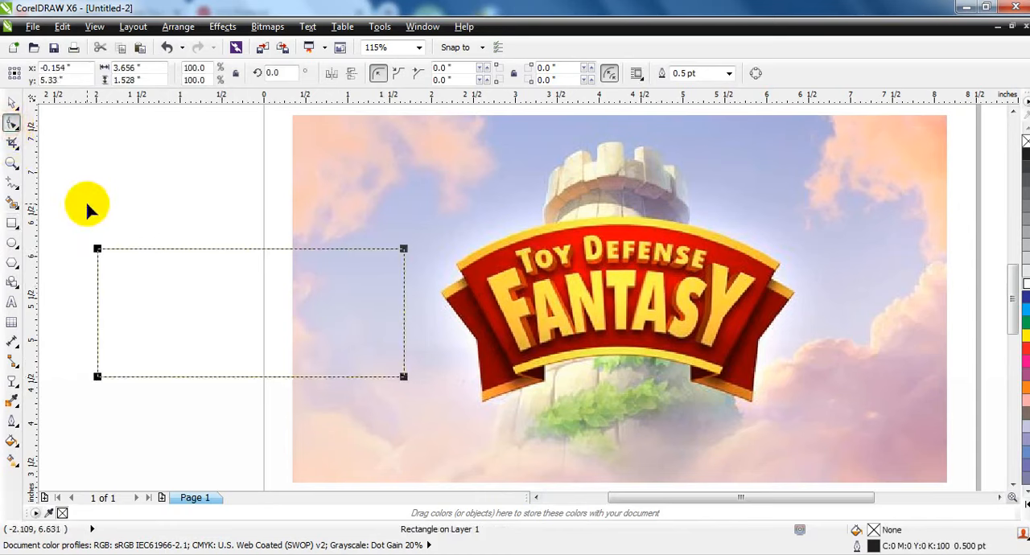
pyautogui.hotkey('ctrl', 'q')
# Move the rectangle's right edge to the page's left border and shift its lower-left node about 0.54 inches inward.
pyautogui.moveTo(334, 251); pyautogui.dragTo(263, 373)
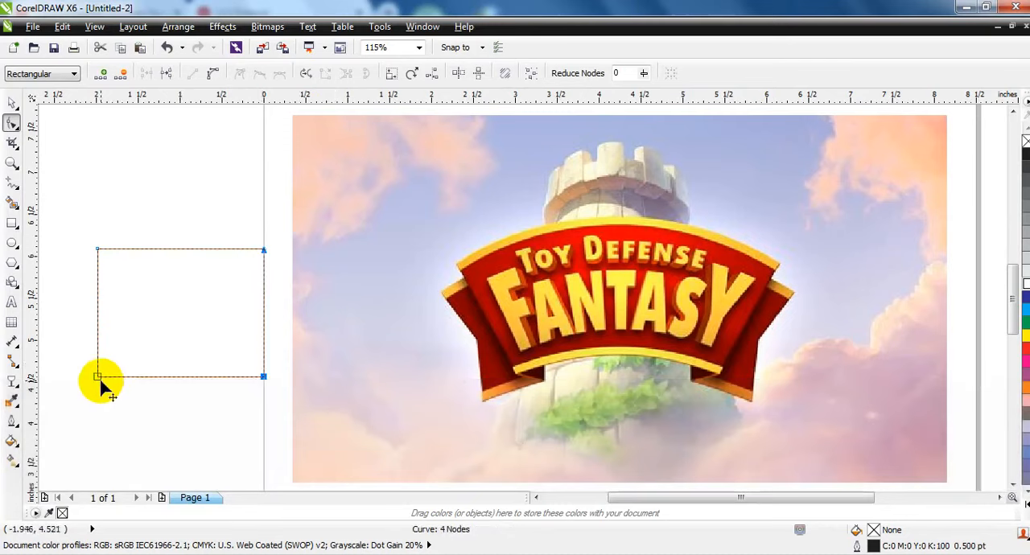
pyautogui.moveTo(98, 377); pyautogui.dragTo(117, 385)
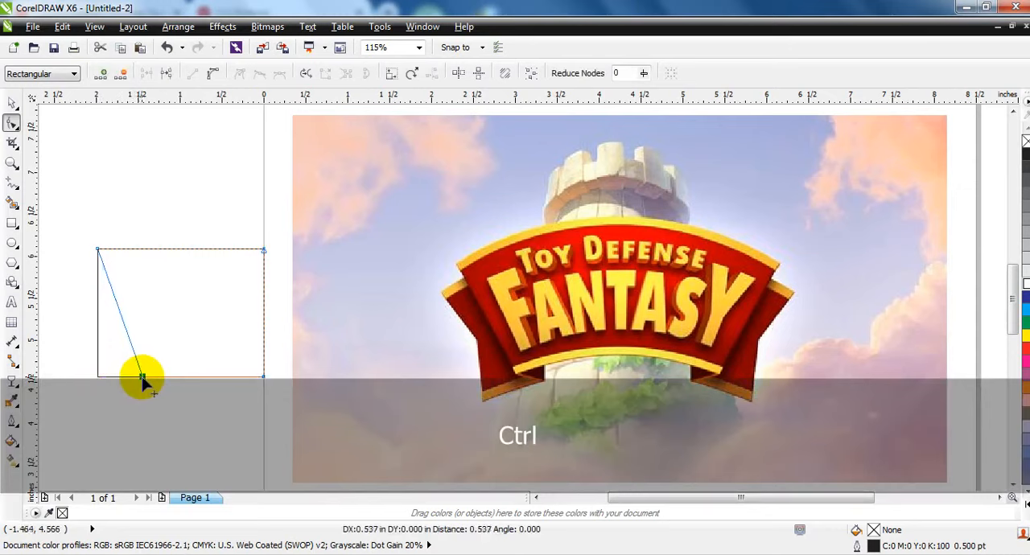
pyautogui.moveTo(142, 378); pyautogui.dragTo(141, 378)
# Fill the slanted half-shape with black and add a mirrored copy against its right side.
pyautogui.click(12, 102)
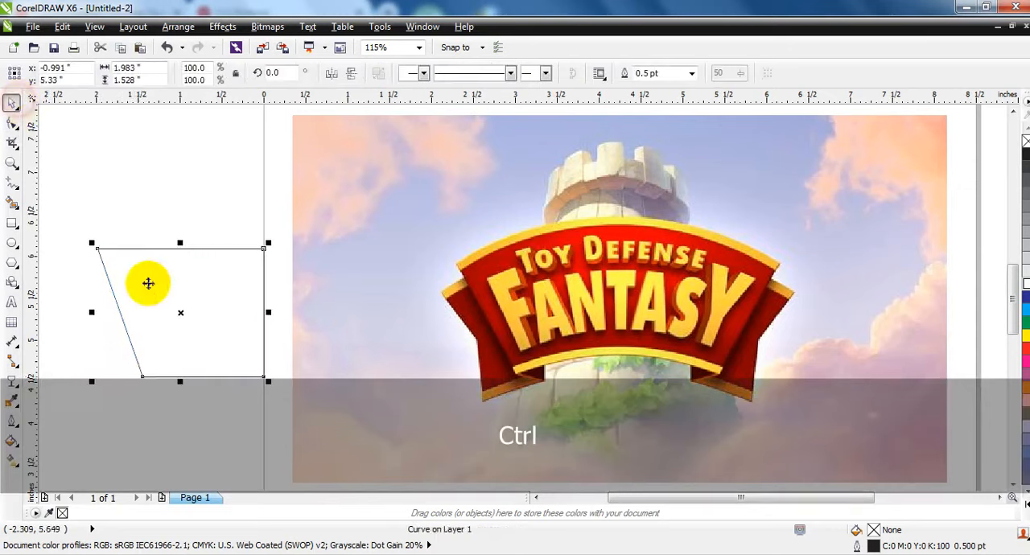
pyautogui.click(1022, 533)
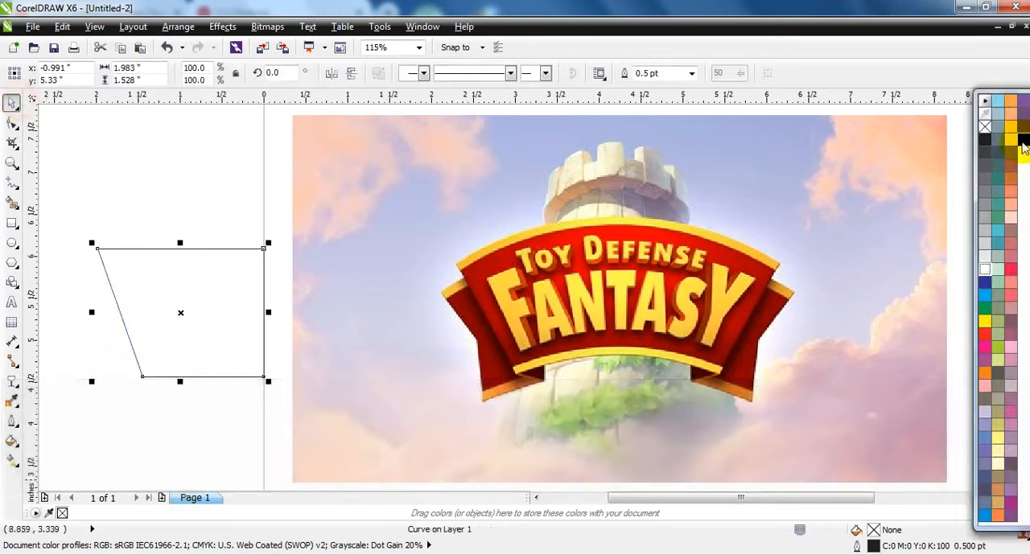
pyautogui.click(1022, 142)
pyautogui.moveTo(93, 312); pyautogui.dragTo(316, 318)
pyautogui.click(172, 212)
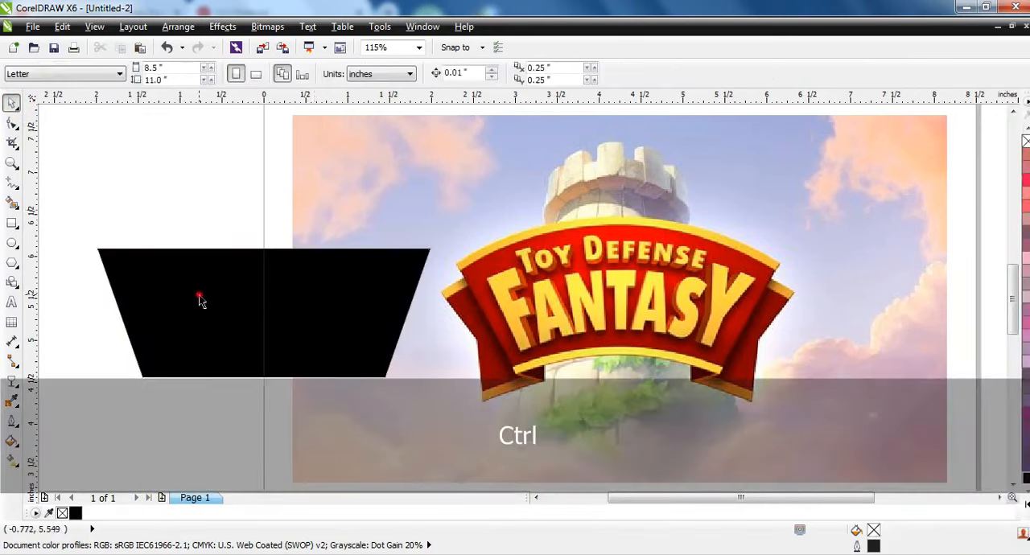
# Weld the two mirrored black halves into one trapezoid.
pyautogui.click(199, 295)
pyautogui.keyDown('shift'); pyautogui.click(326, 289); pyautogui.keyUp('shift')
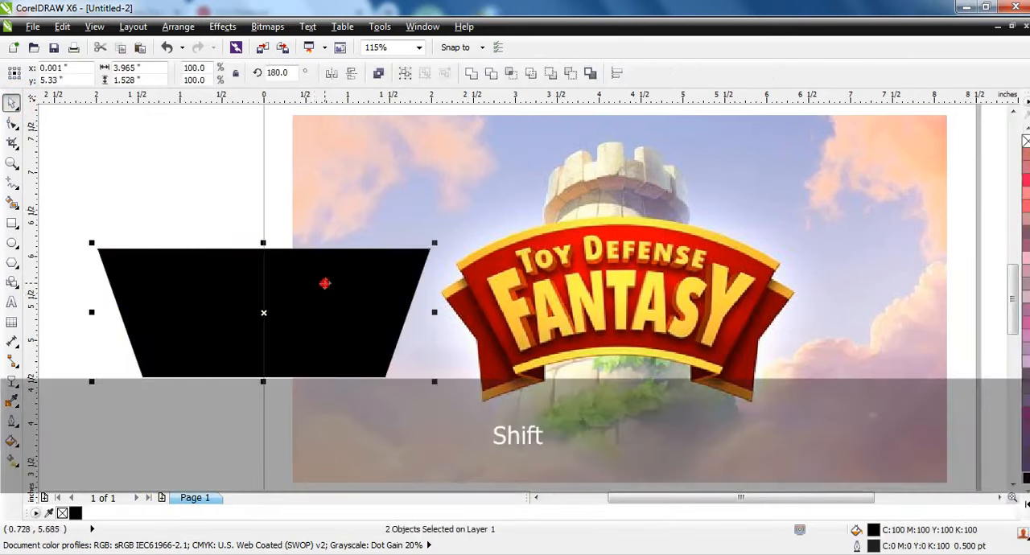
pyautogui.click(470, 75)
pyautogui.click(169, 218)
pyautogui.click(198, 313)
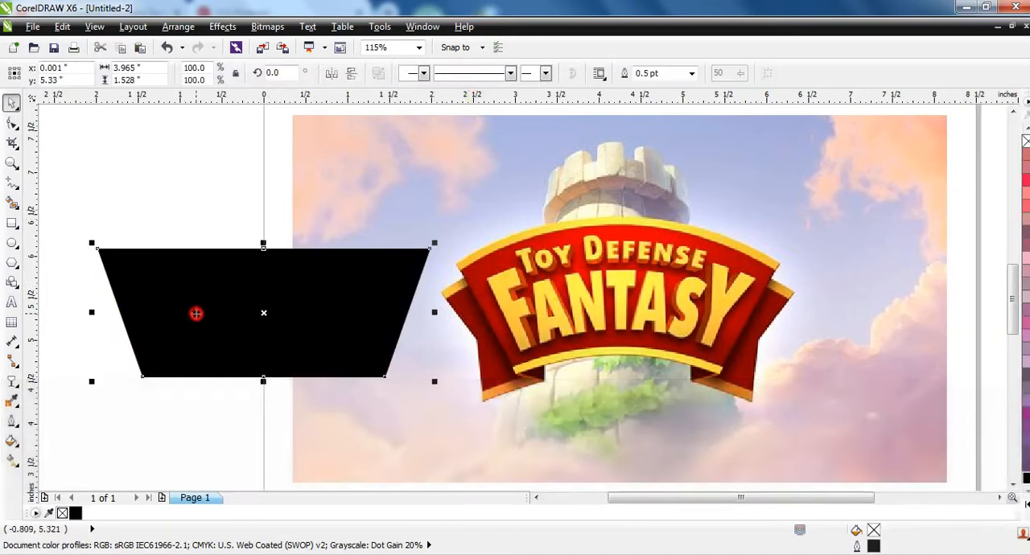
# Delete the middle nodes from the trapezoid's upper and lower edges.
pyautogui.click(12, 124)
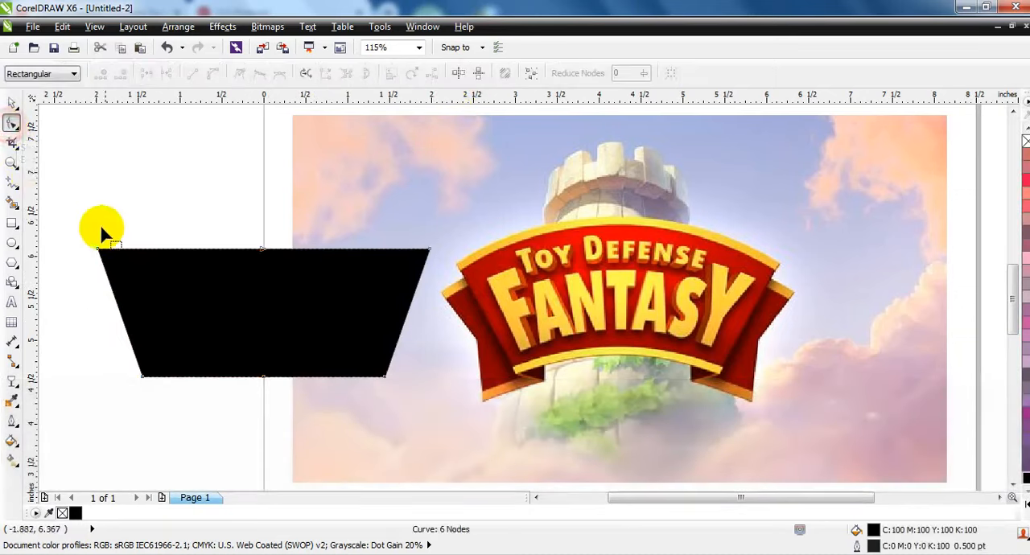
pyautogui.moveTo(90, 226); pyautogui.dragTo(439, 405)
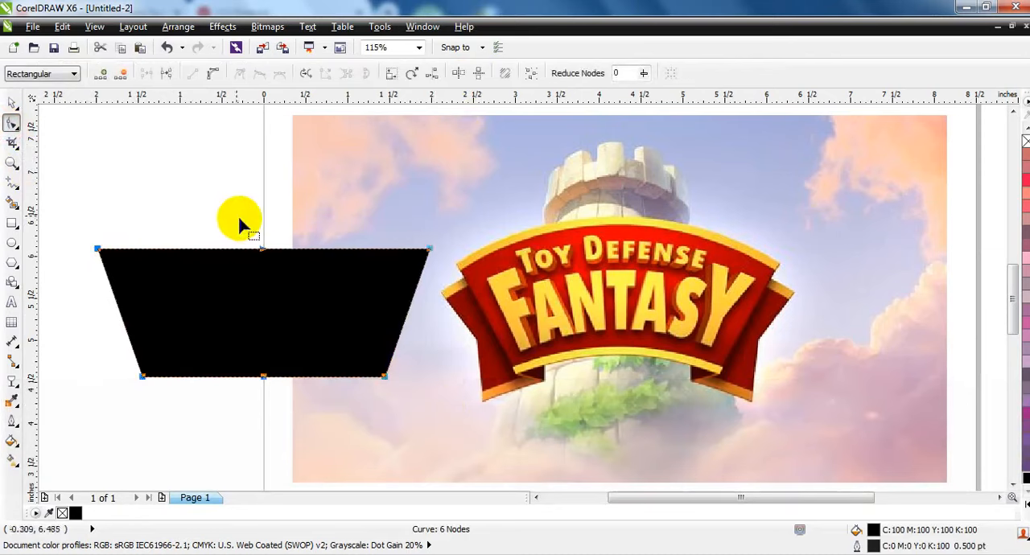
pyautogui.press('Delete')
pyautogui.click(281, 392)
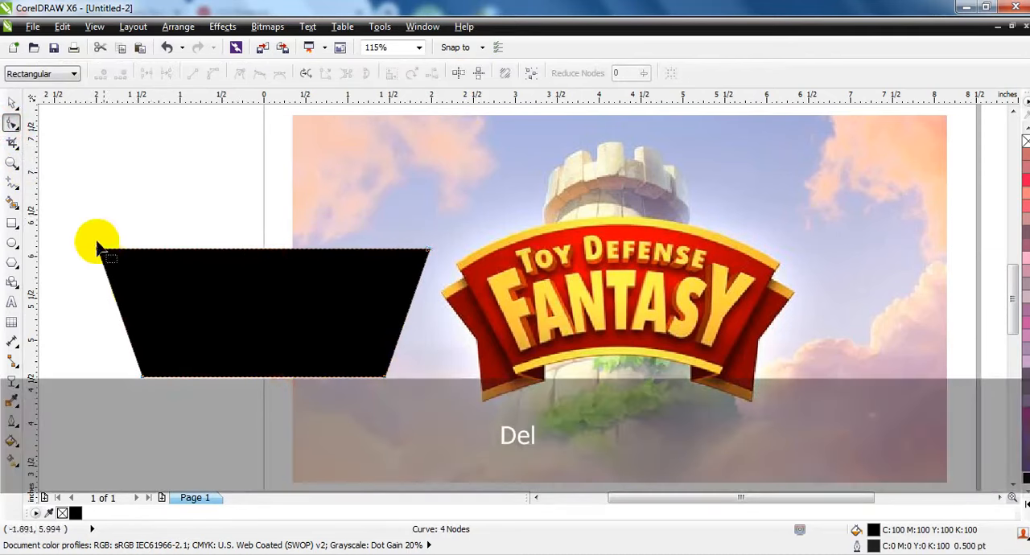
# Convert the trapezoid's segments to curves and bend its upper and lower edges upward into an arched banner.
pyautogui.moveTo(78, 218); pyautogui.dragTo(453, 395)
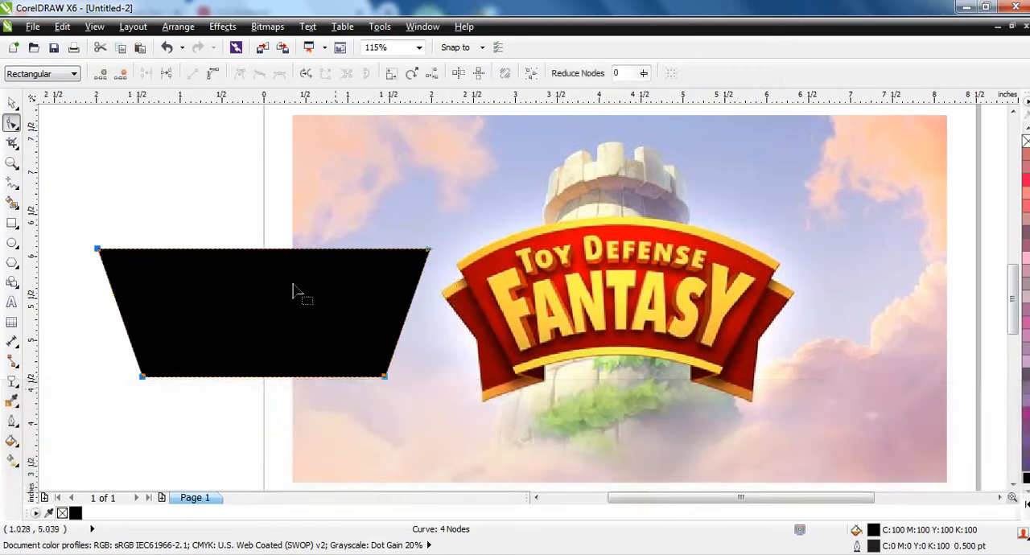
pyautogui.click(211, 75)
pyautogui.moveTo(260, 252); pyautogui.dragTo(258, 210)
pyautogui.moveTo(254, 378); pyautogui.dragTo(257, 346)
pyautogui.click(12, 103)
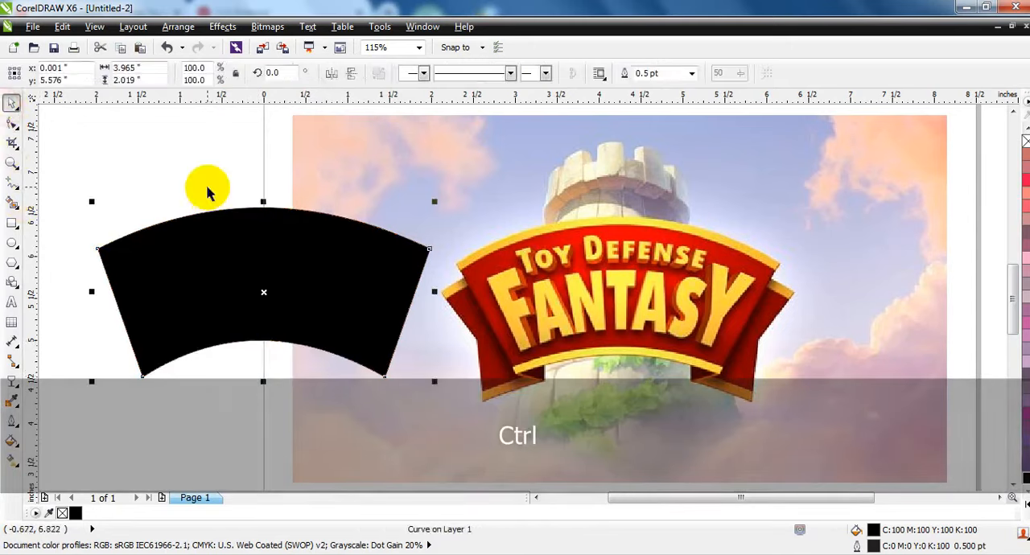
pyautogui.click(117, 147)
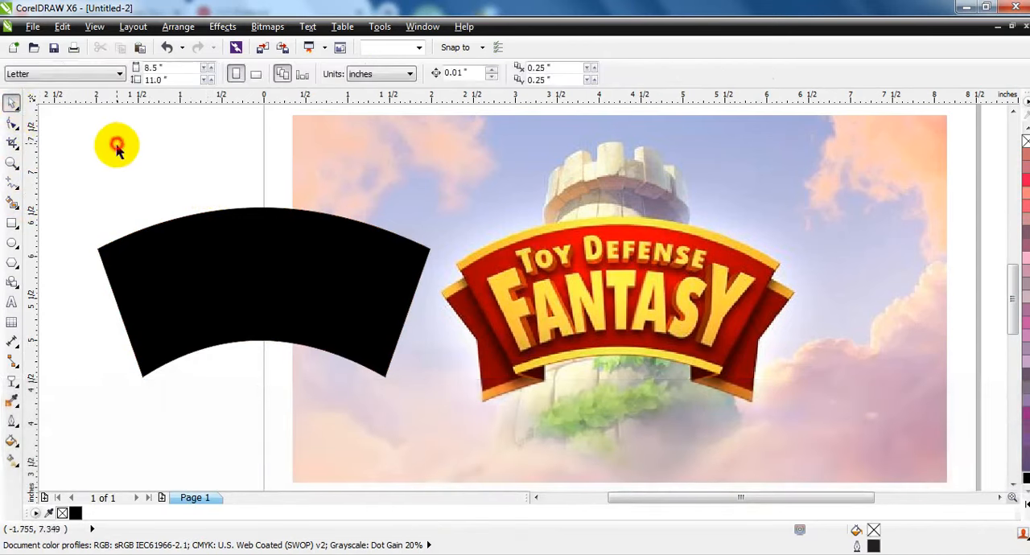
# Apply a vertical linear fountain fill to the arched banner, with the black end extended below the shape.
pyautogui.click(131, 359)
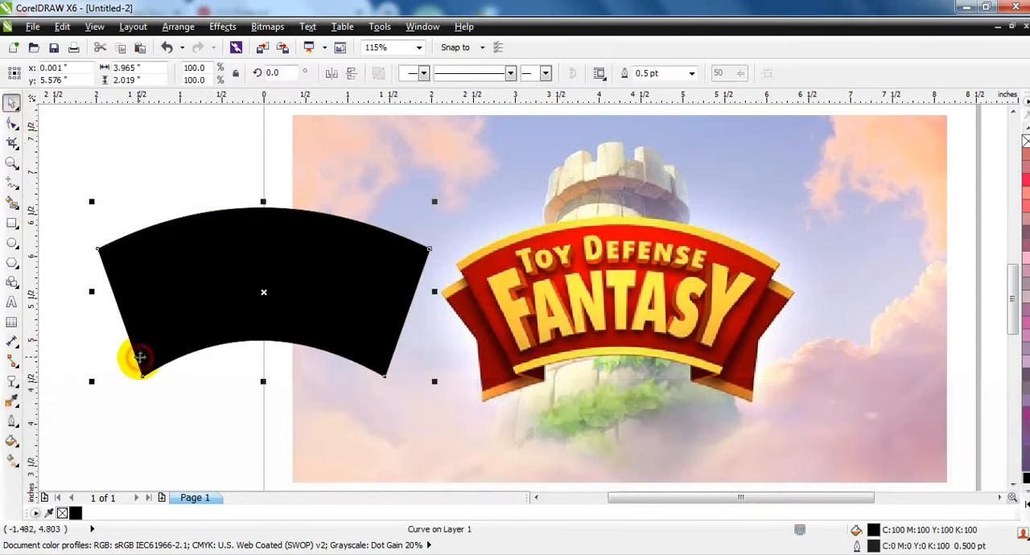
pyautogui.click(13, 462)
pyautogui.moveTo(255, 357); pyautogui.dragTo(257, 188)
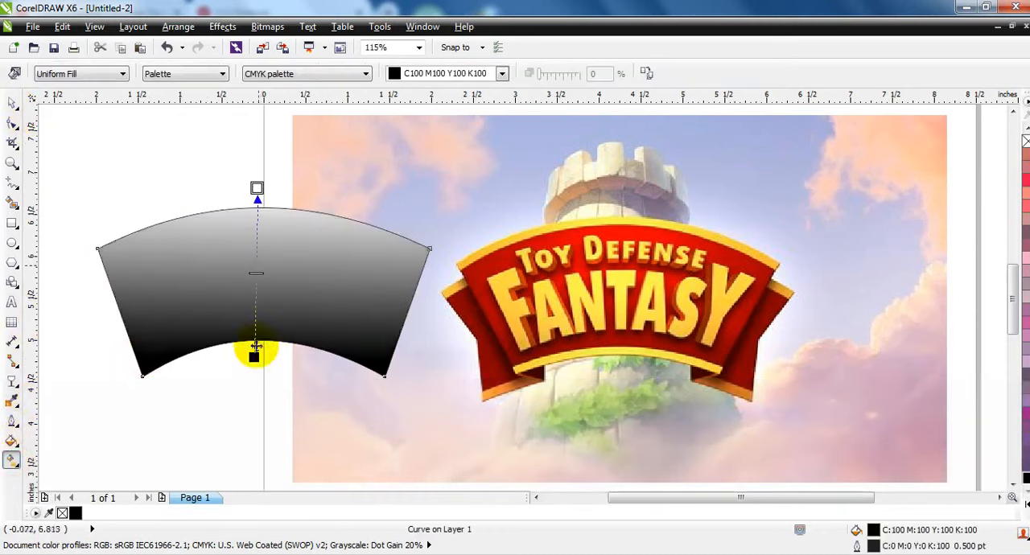
pyautogui.moveTo(255, 358); pyautogui.dragTo(255, 410)
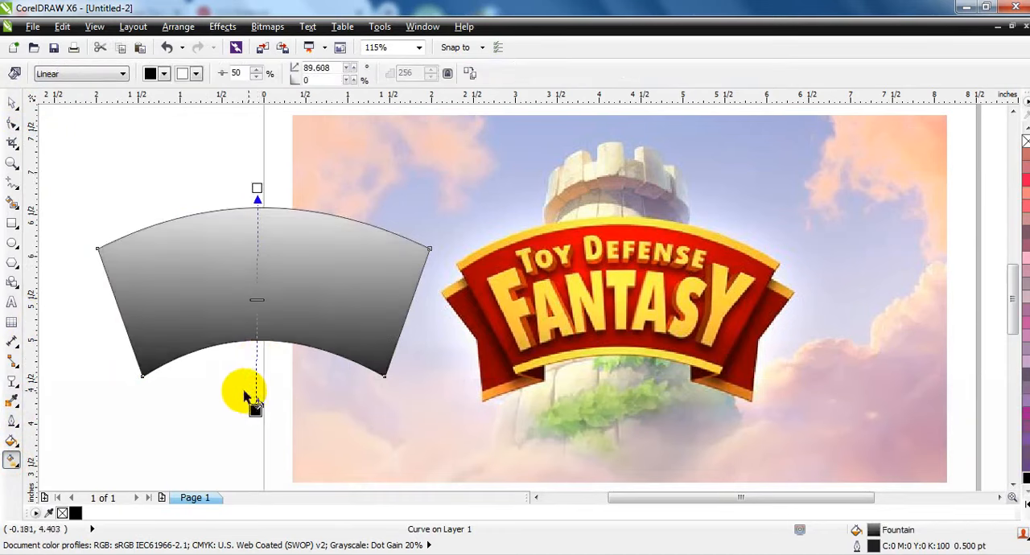
# Set the gradient's upper end to red and pull both ends slightly inward so the red spreads along the top.
pyautogui.click(1024, 505)
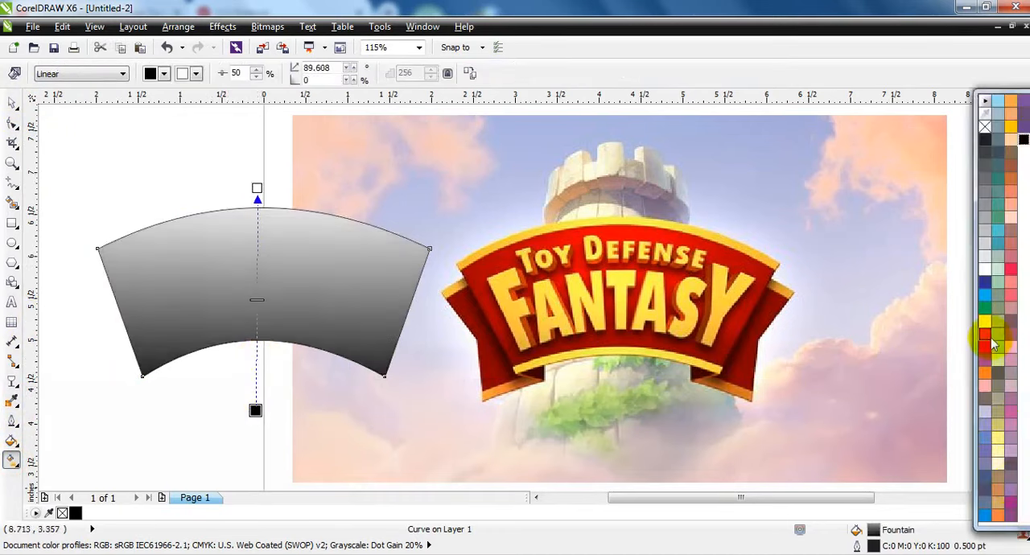
pyautogui.moveTo(544, 282); pyautogui.dragTo(256, 188)
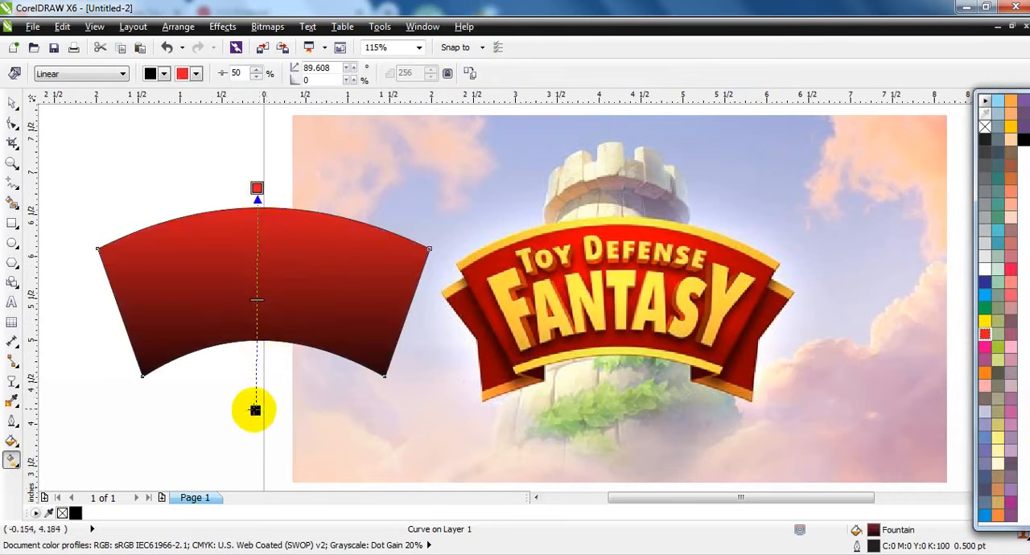
pyautogui.moveTo(255, 411); pyautogui.dragTo(254, 403)
pyautogui.moveTo(257, 189); pyautogui.dragTo(259, 218)
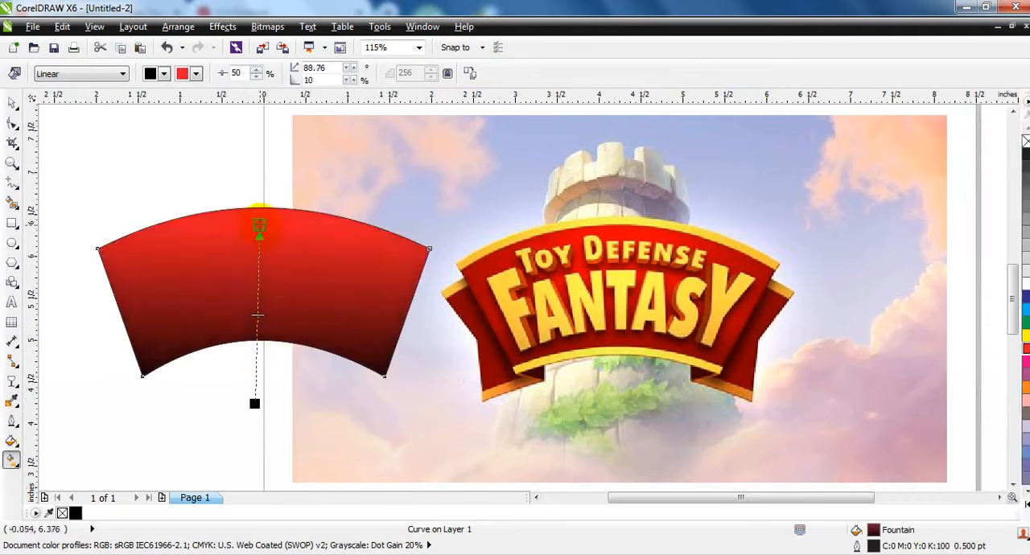
pyautogui.click(12, 103)
pyautogui.click(184, 156)
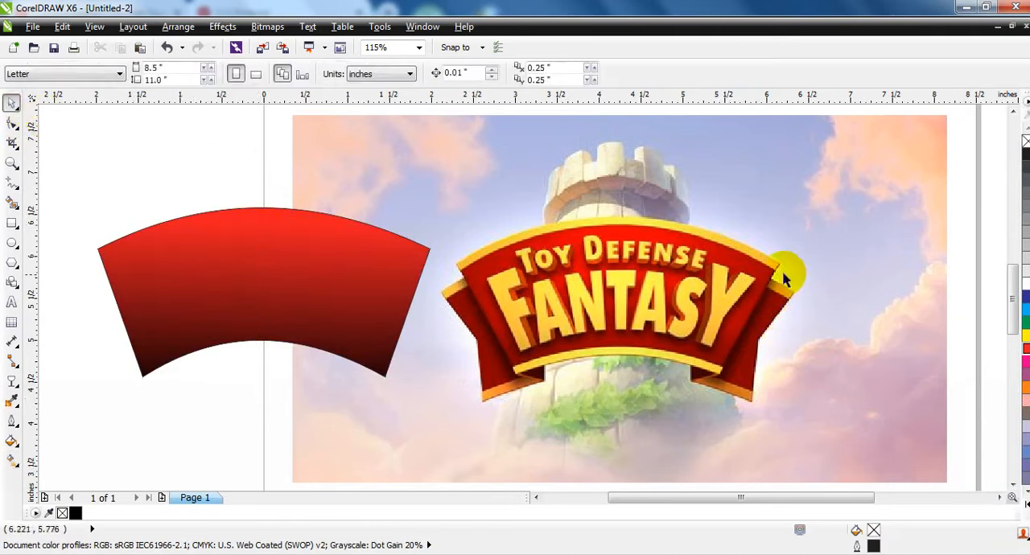
# Duplicate the banner about 0.07 inches downward and trim the original with the copy to leave a thin upper strip.
pyautogui.click(253, 407)
pyautogui.click(294, 322)
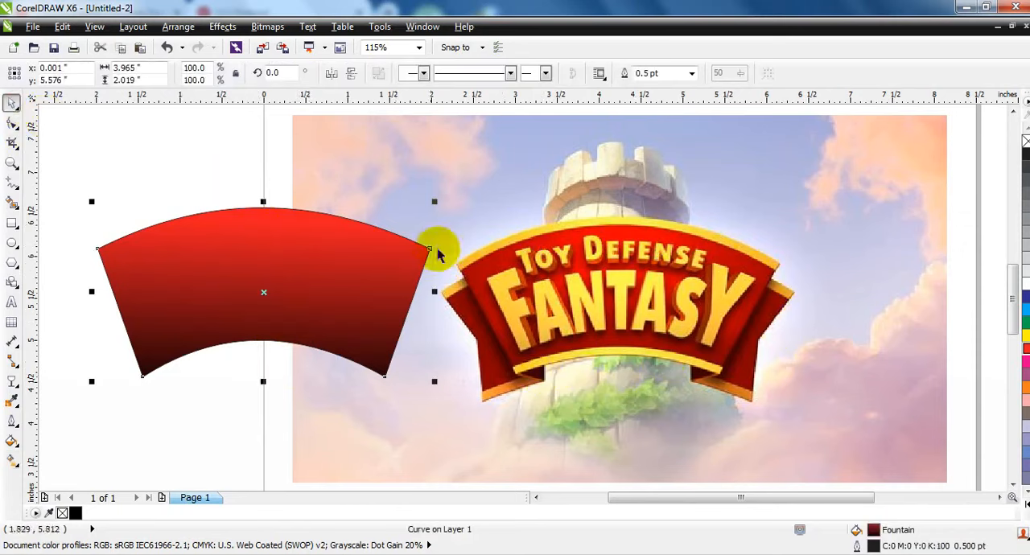
pyautogui.press('ctrl')
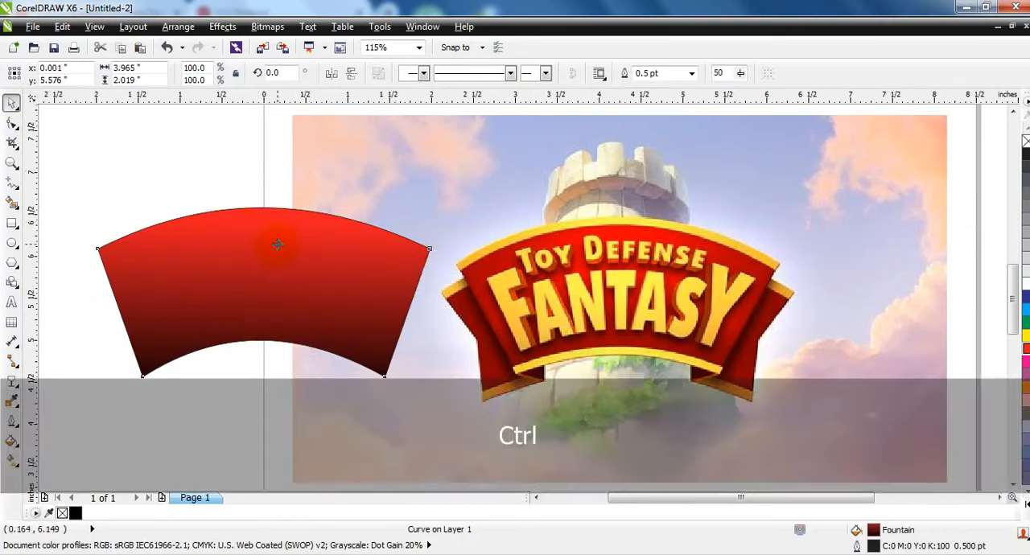
pyautogui.moveTo(276, 246); pyautogui.dragTo(274, 252)
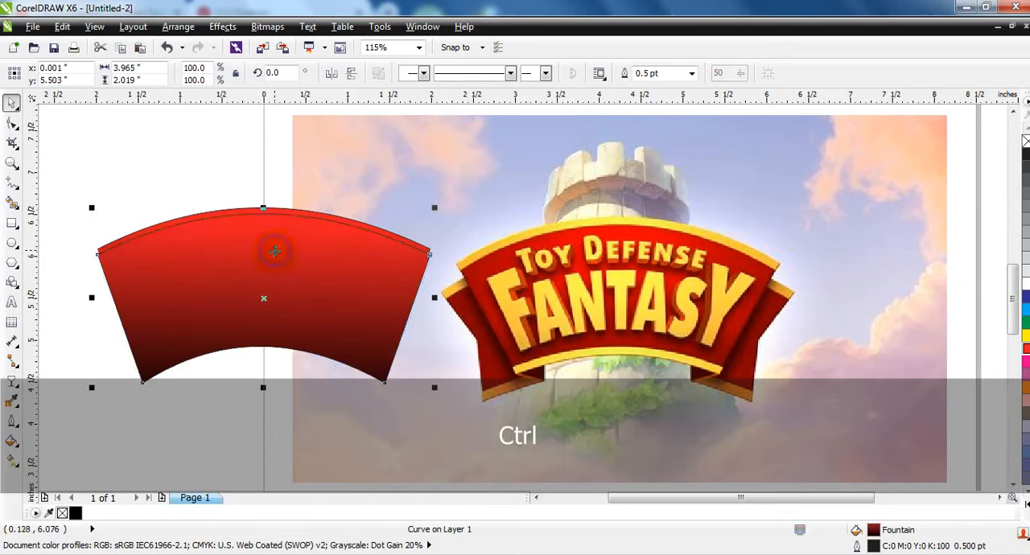
pyautogui.keyDown('shift'); pyautogui.click(307, 214); pyautogui.keyUp('shift')
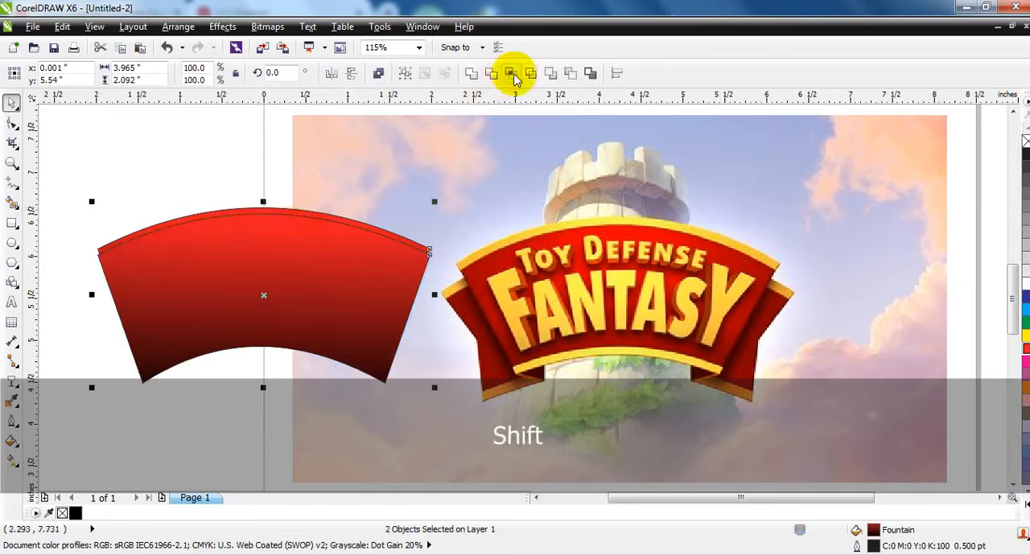
pyautogui.click(492, 74)
# Move the thin strip above the banner and duplicate the banner slightly upward.
pyautogui.moveTo(265, 202); pyautogui.dragTo(268, 169)
pyautogui.click(269, 266)
pyautogui.moveTo(287, 275); pyautogui.dragTo(294, 268)
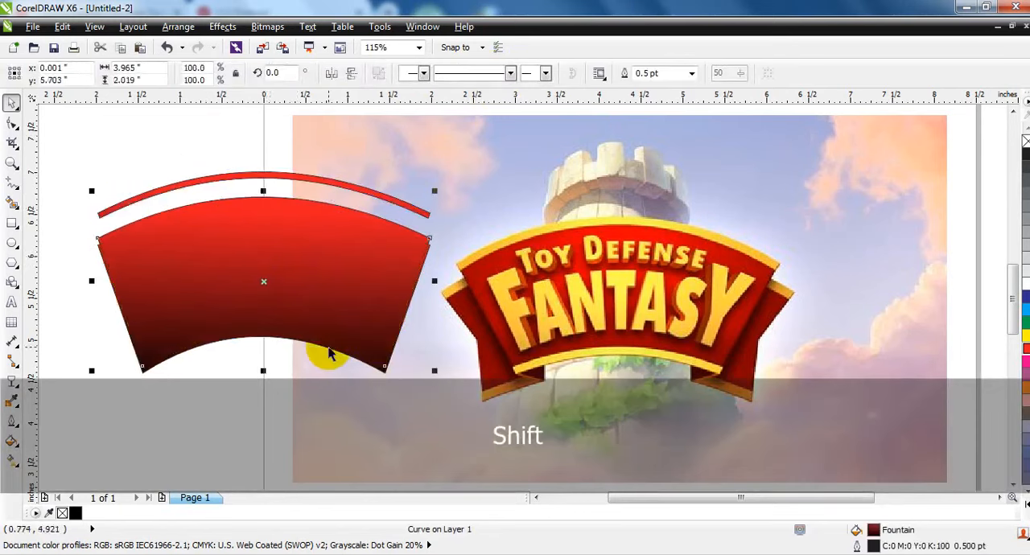
pyautogui.keyDown('shift'); pyautogui.click(329, 354); pyautogui.keyUp('shift')
pyautogui.click(483, 75)
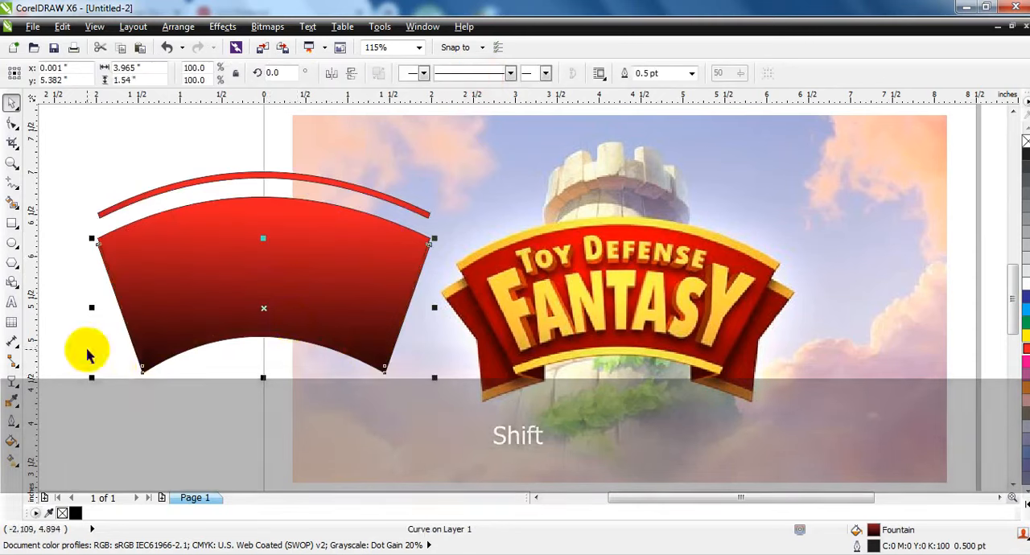
pyautogui.hotkey('ctrl', 'z')
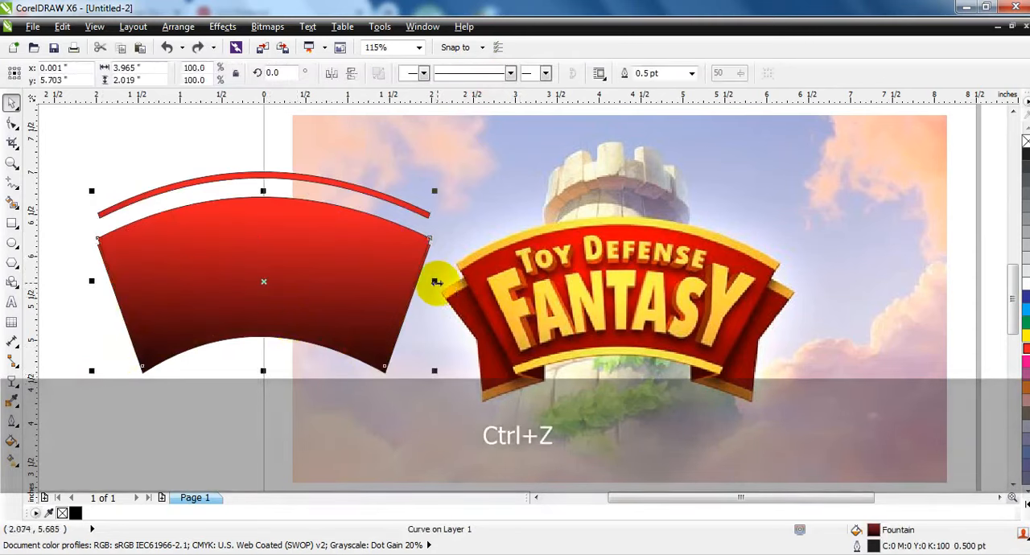
# Widen the upper banner copy to about 4.13 inches and trim the lower one with it, separating the leftover lower strip.
pyautogui.moveTo(435, 282); pyautogui.dragTo(441, 282)
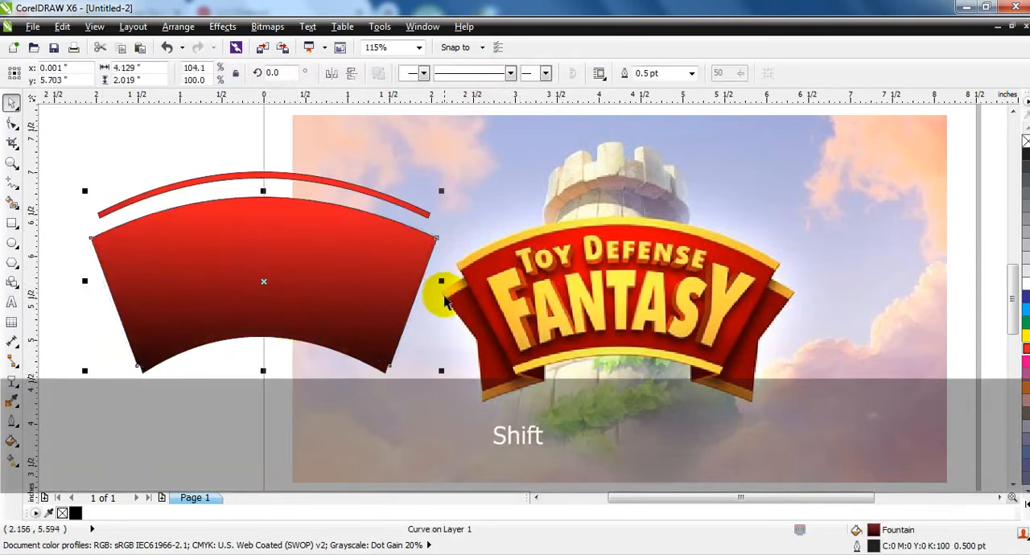
pyautogui.keyDown('shift'); pyautogui.click(341, 358); pyautogui.keyUp('shift')
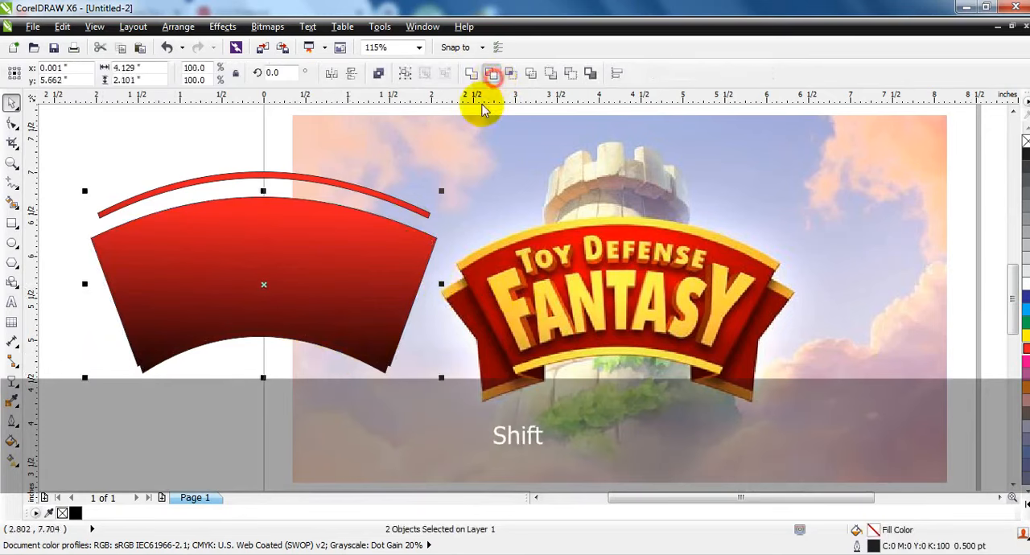
pyautogui.click(485, 75)
pyautogui.click(198, 378)
pyautogui.click(211, 351)
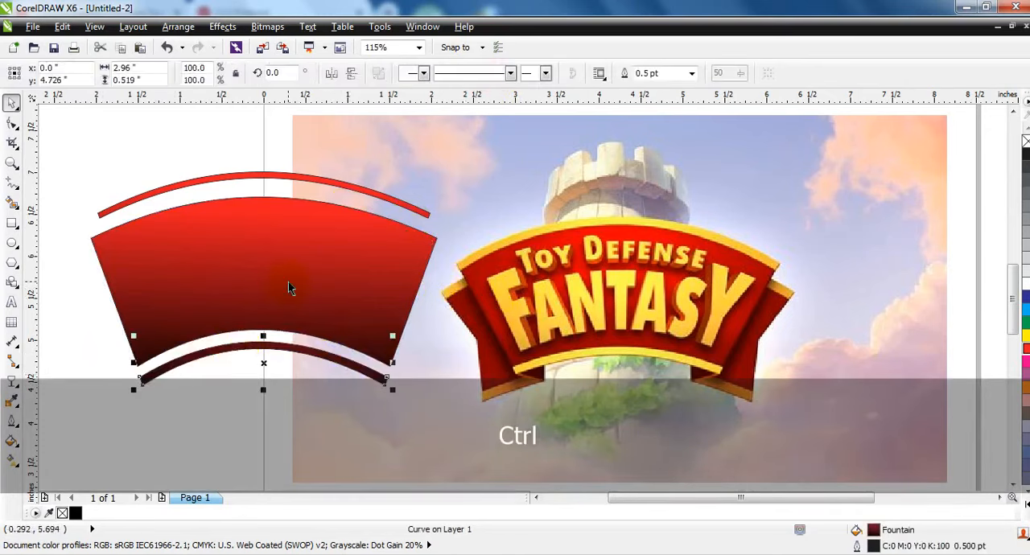
# Move the thin upper strip down onto the banner and align their top edges.
pyautogui.moveTo(299, 176); pyautogui.dragTo(301, 196)
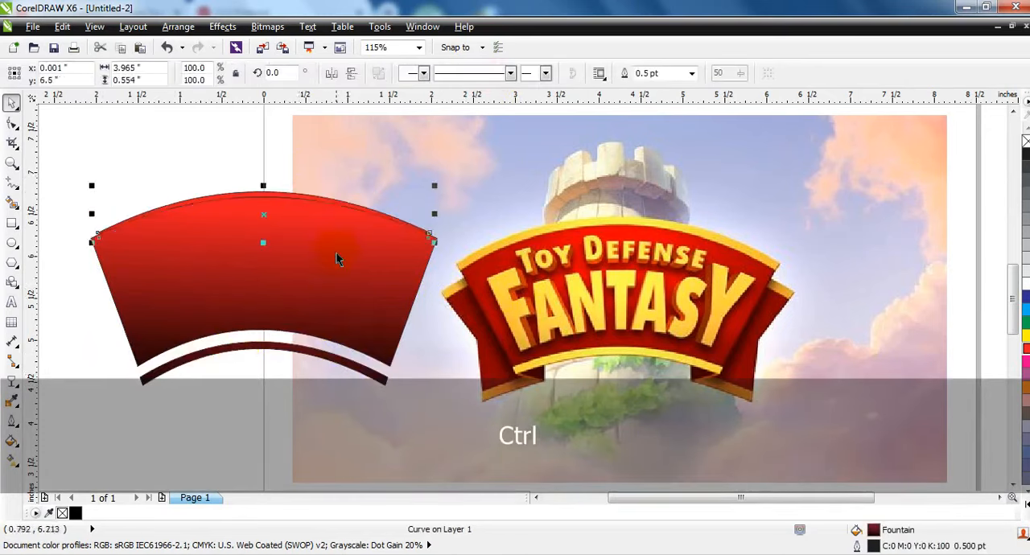
pyautogui.keyDown('shift'); pyautogui.click(336, 255); pyautogui.keyUp('shift')
pyautogui.press('t')
pyautogui.click(213, 161)
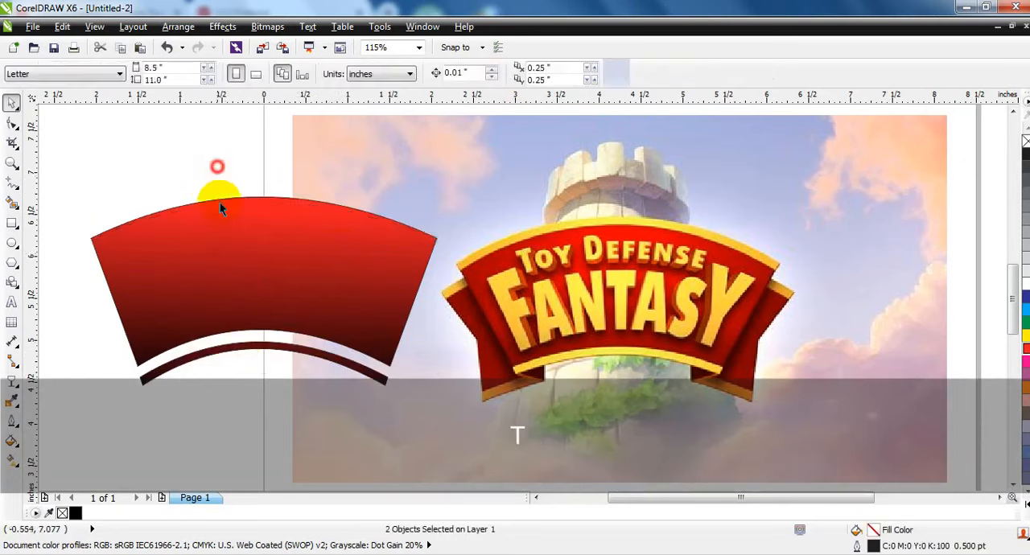
# Send the red banner body to the back of the stacking order.
pyautogui.click(220, 245)
pyautogui.hotkey('shift', 'pagedown')
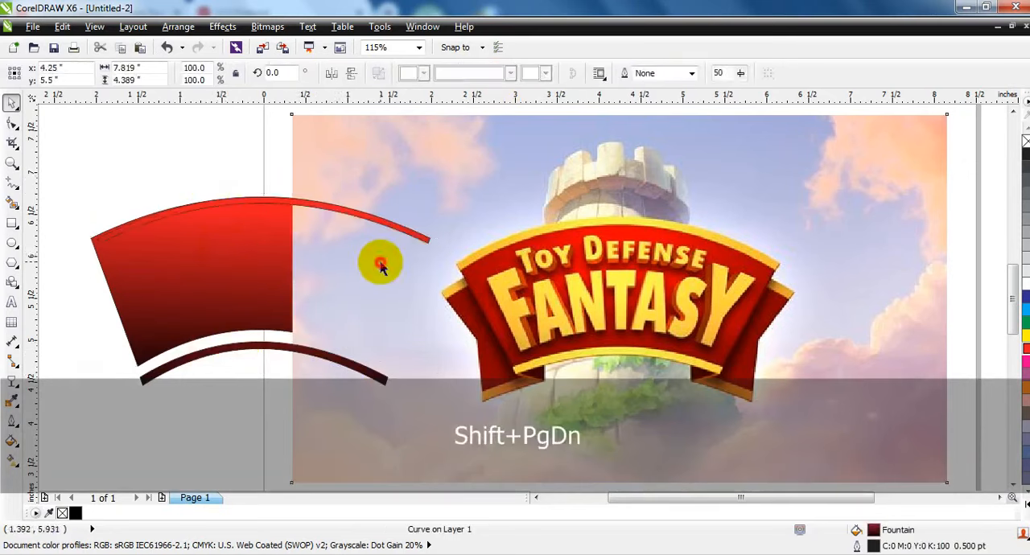
# Send the reference image to the back and scale the banner's thin upper strip up to about 4.18 inches wide.
pyautogui.click(377, 260)
pyautogui.hotkey('shift', 'pagedown')
pyautogui.press('Escape')
pyautogui.click(395, 223)
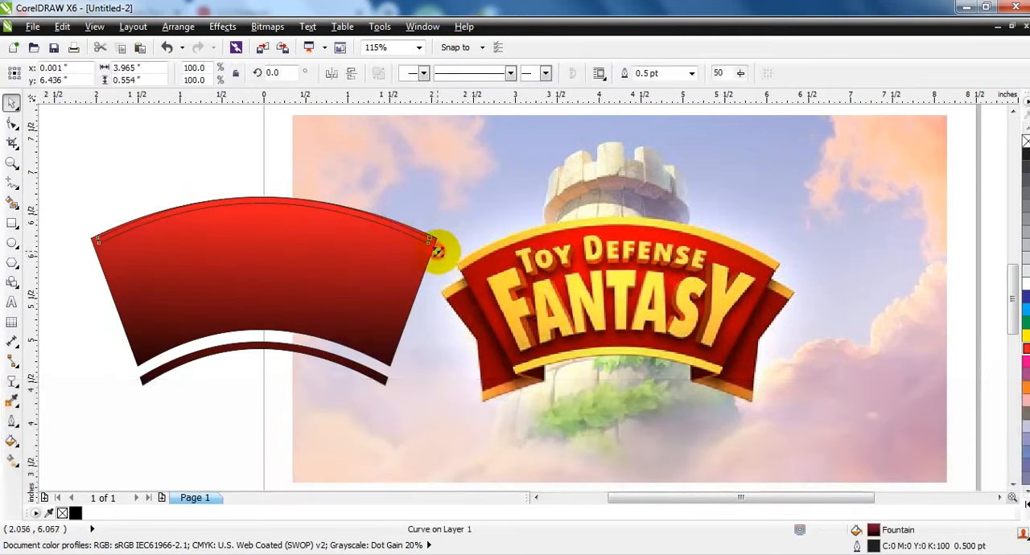
pyautogui.moveTo(435, 252); pyautogui.dragTo(443, 250)
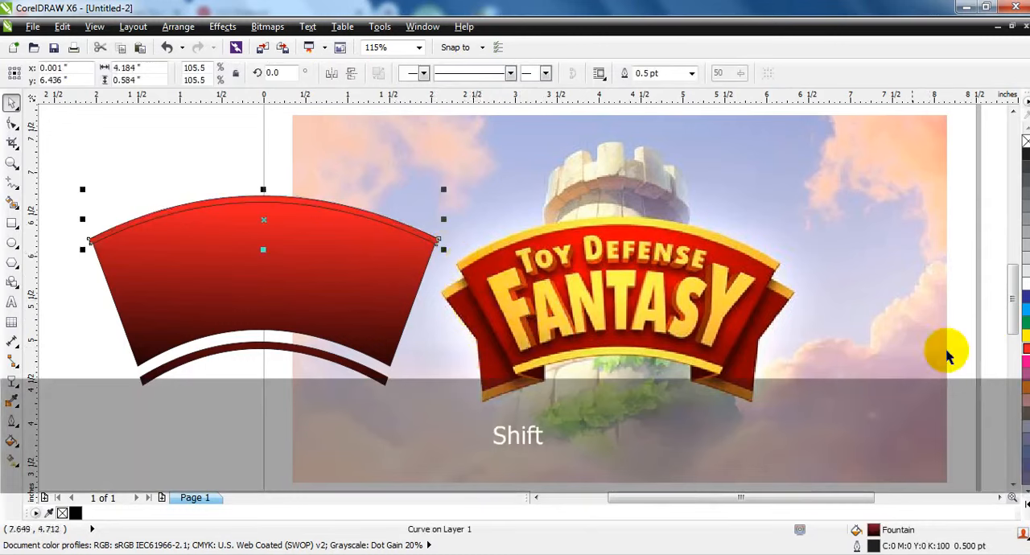
# Fill the upper strip with a horizontal linear gradient running orange, yellow, yellow, orange, and remove its outline.
pyautogui.click(1024, 388)
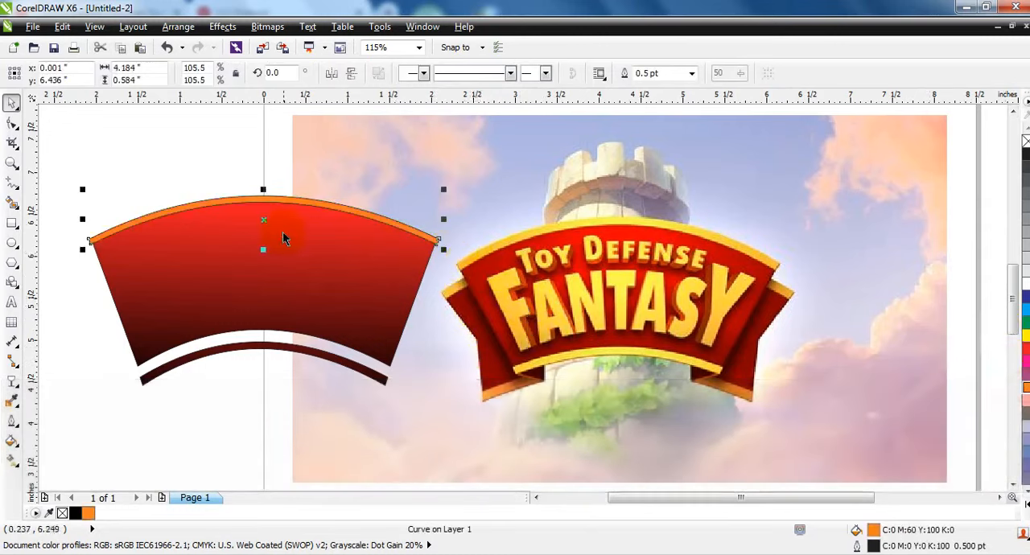
pyautogui.press('g')
pyautogui.moveTo(242, 185); pyautogui.dragTo(257, 239)
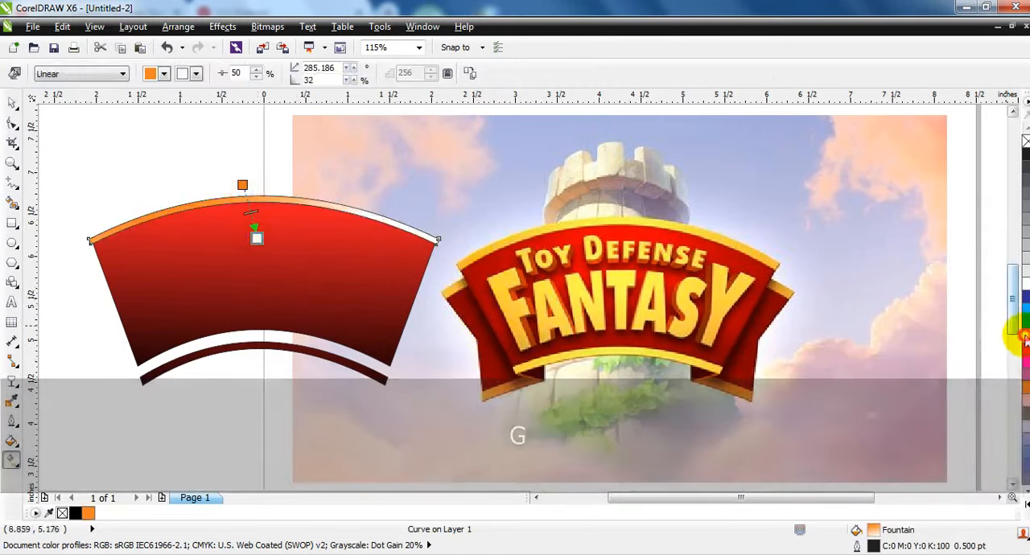
pyautogui.moveTo(1024, 336); pyautogui.dragTo(247, 202)
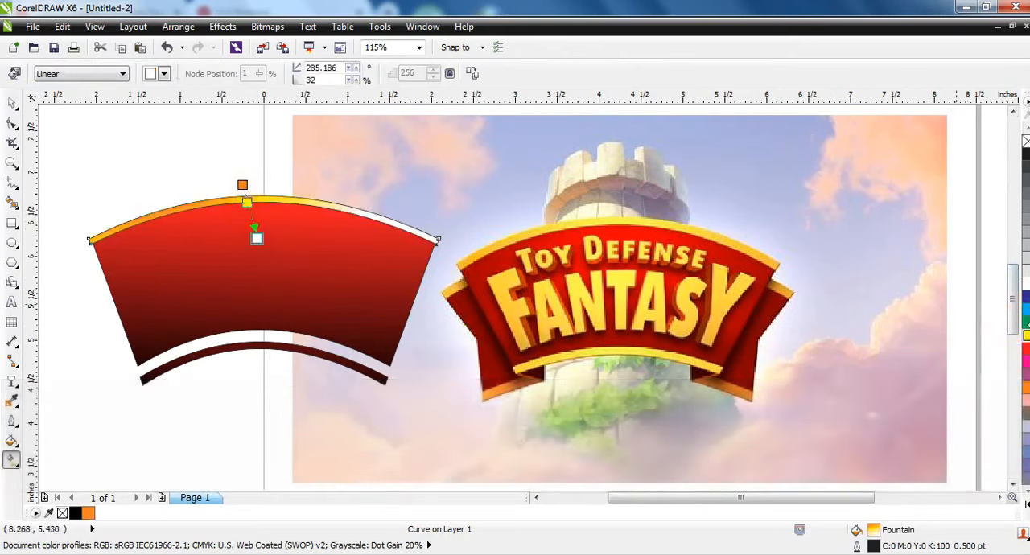
pyautogui.moveTo(1025, 335); pyautogui.dragTo(250, 216)
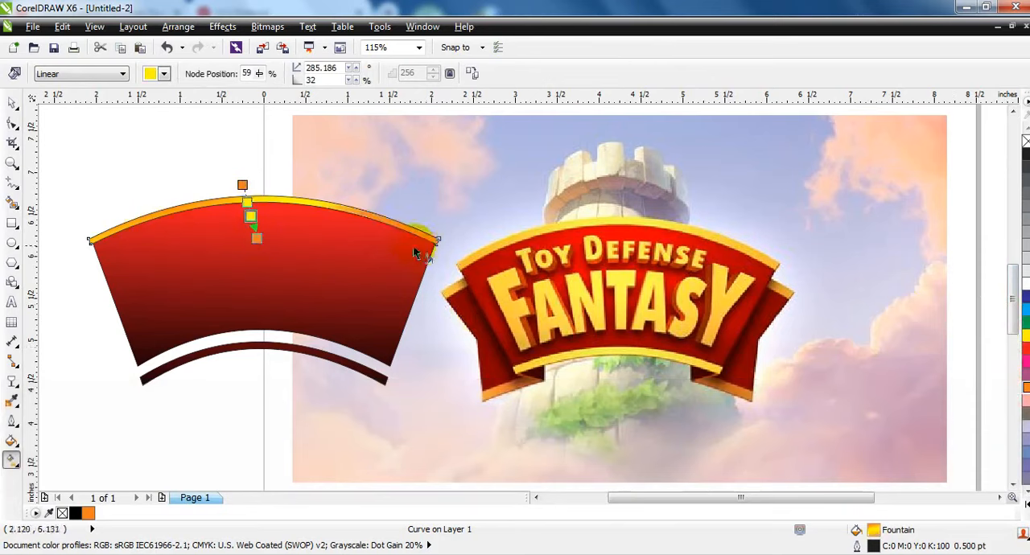
pyautogui.moveTo(424, 242); pyautogui.dragTo(96, 239)
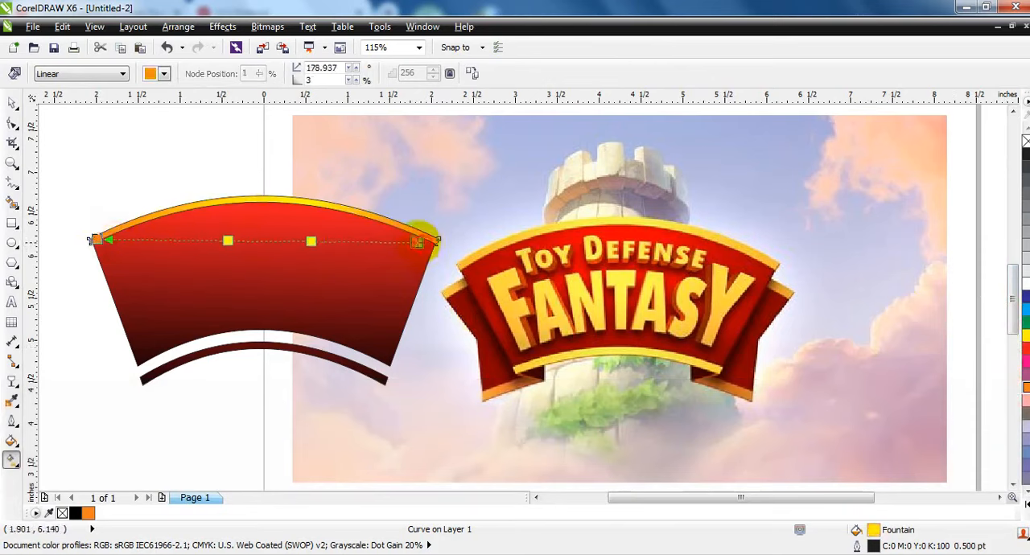
pyautogui.click(12, 103)
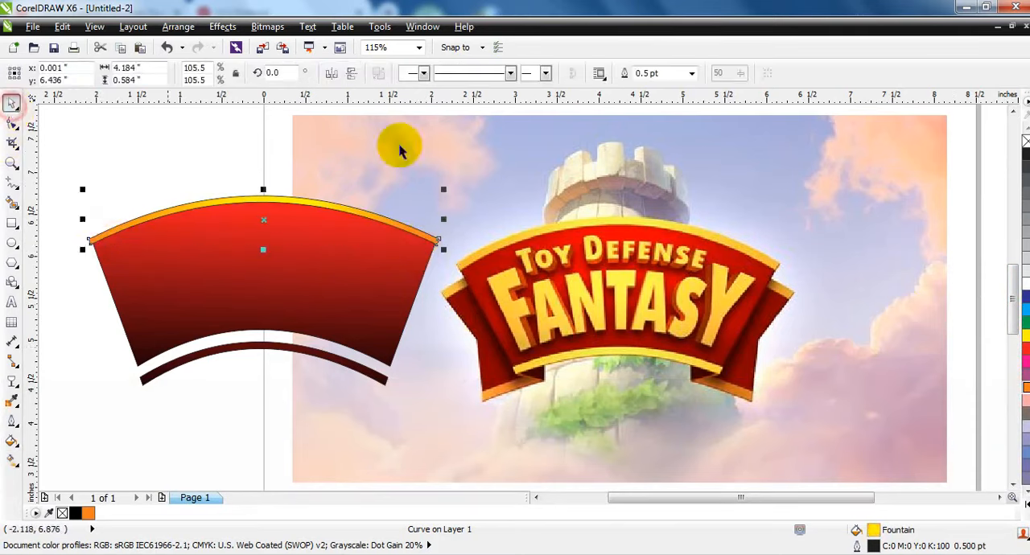
pyautogui.rightClick(1024, 143)
# Copy the upper strip's gradient fill onto the thin lower strip and remove the lower strip's outline.
pyautogui.click(321, 357)
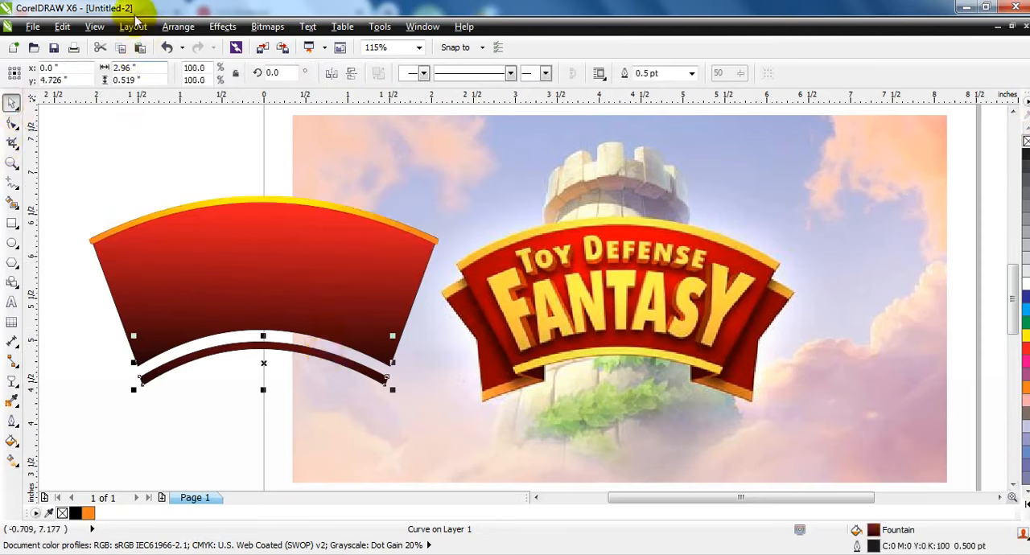
pyautogui.hotkey('alt', 'e')
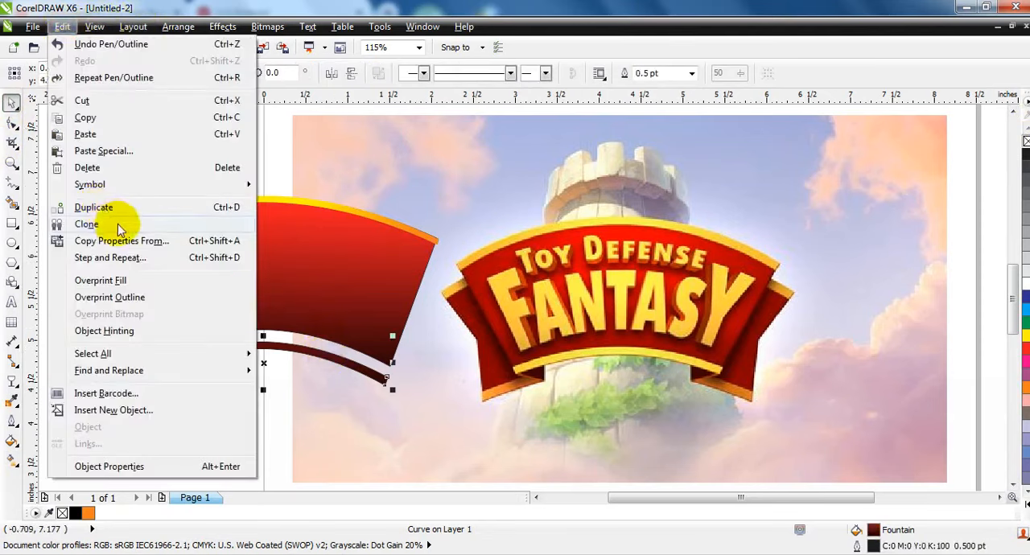
pyautogui.click(121, 240)
pyautogui.click(527, 307)
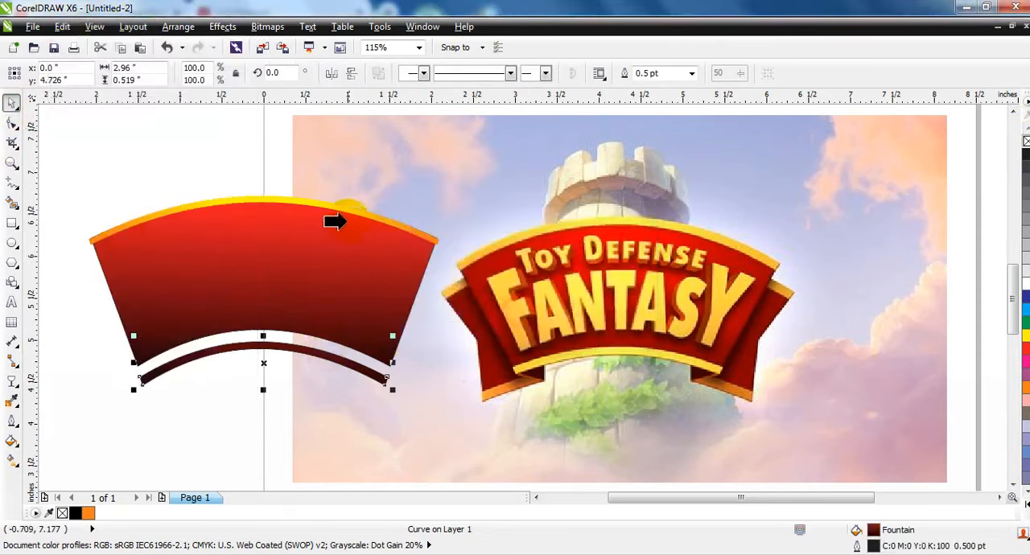
pyautogui.click(351, 214)
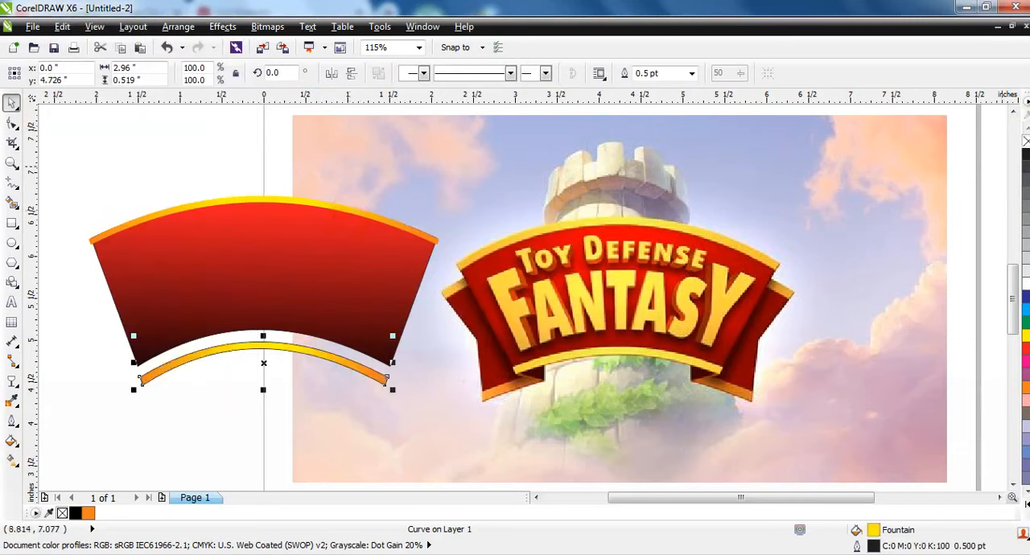
pyautogui.click(230, 392)
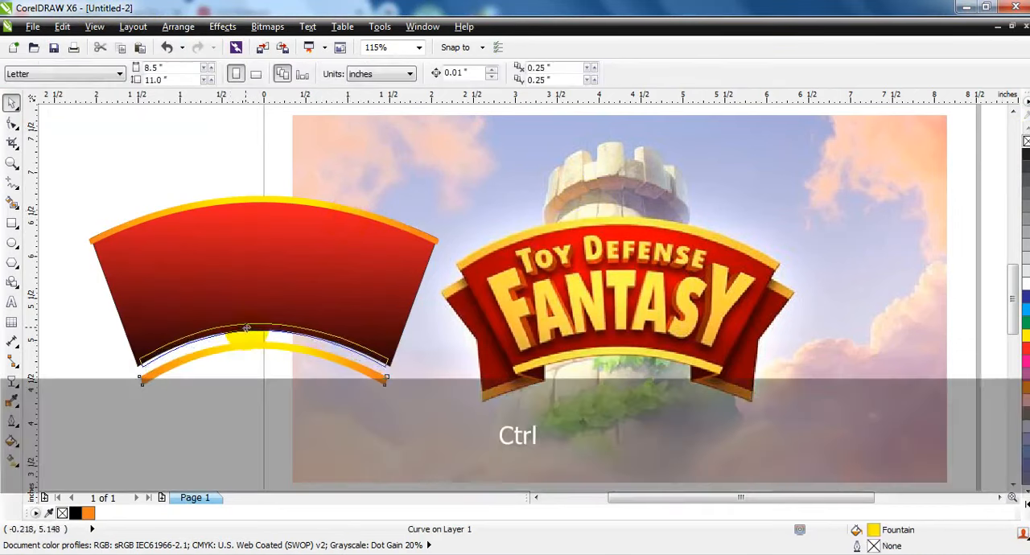
# Place the lower strip on the banner's lower edge, enlarged to about 3.13 inches wide and nudged to fit the curve.
pyautogui.moveTo(401, 385)
pyautogui.mouseDown()
pyautogui.moveTo(402, 368)
pyautogui.moveTo(401, 378)
pyautogui.mouseUp()
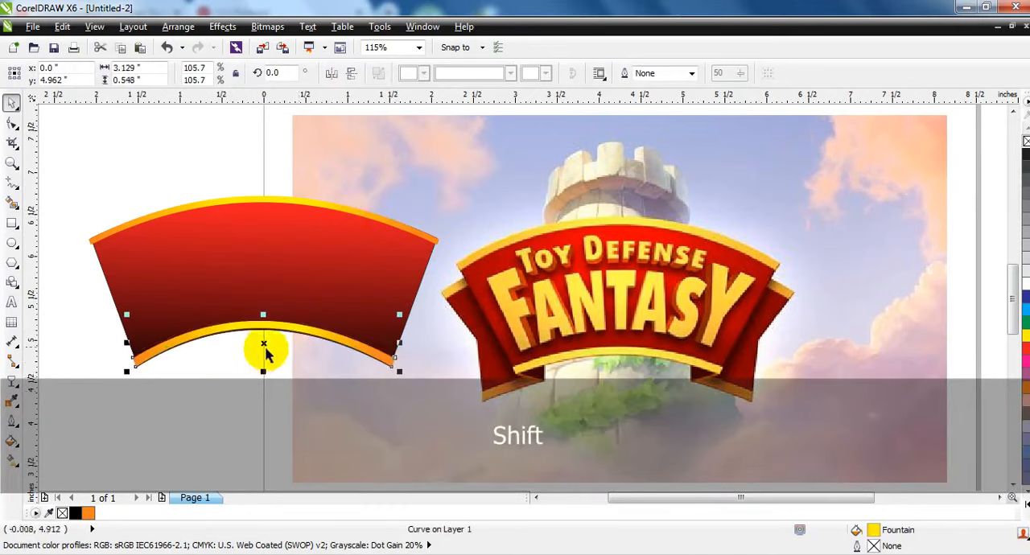
pyautogui.press('Down')
pyautogui.press('Down')
pyautogui.press('Down')
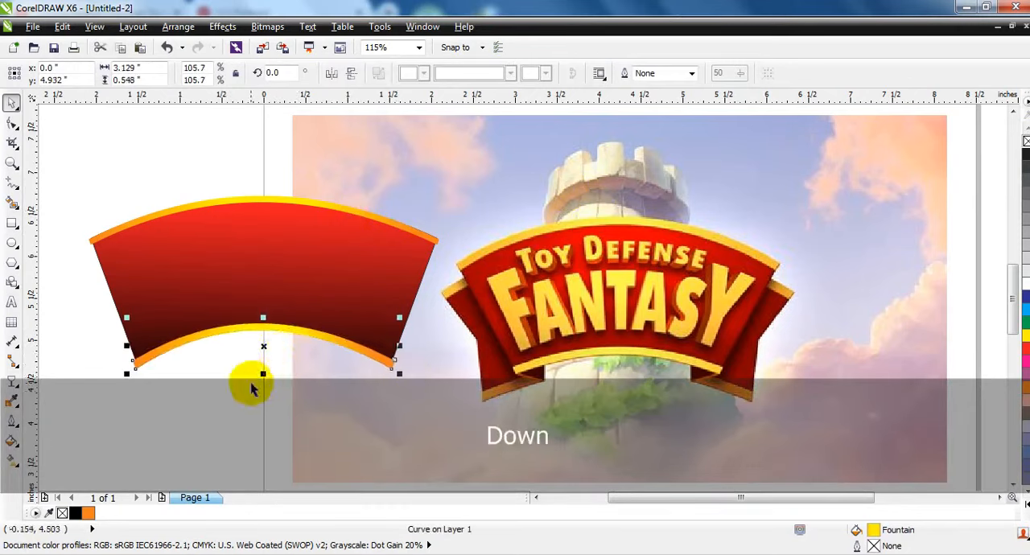
# PowerClip the upper and lower gold strips inside the red banner body.
pyautogui.keyDown('shift'); pyautogui.click(277, 198); pyautogui.keyUp('shift')
pyautogui.press('w')
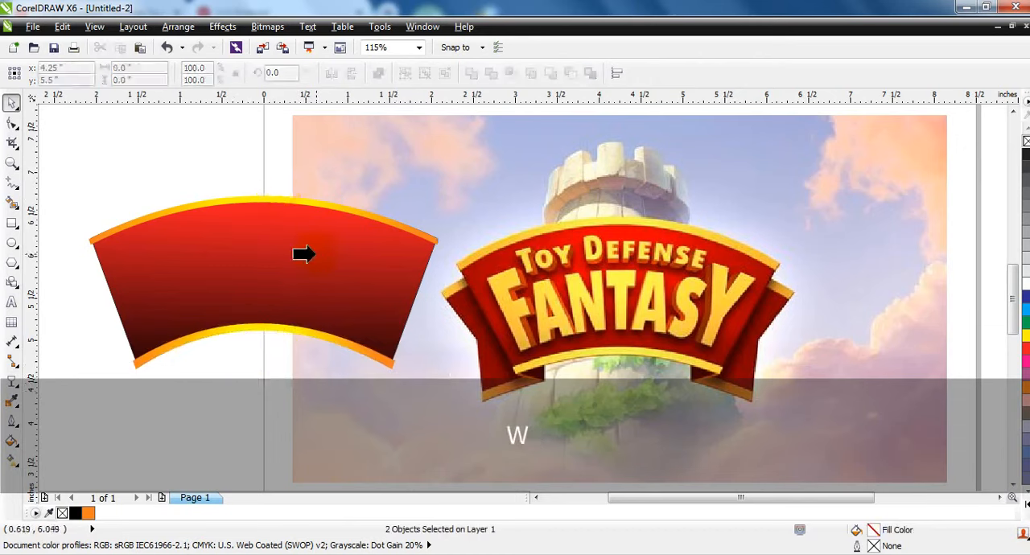
pyautogui.click(316, 254)
pyautogui.click(163, 151)
pyautogui.click(280, 262)
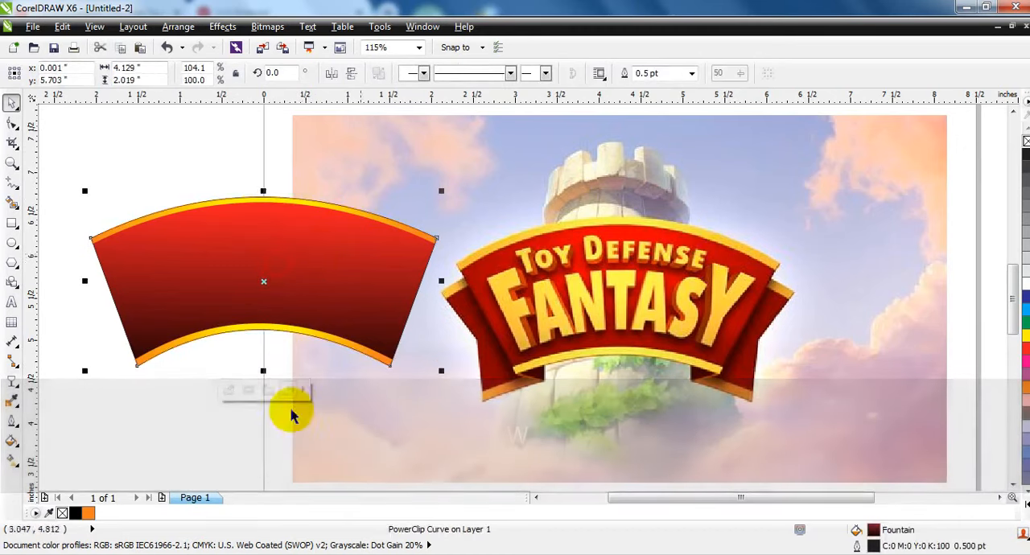
pyautogui.click(218, 437)
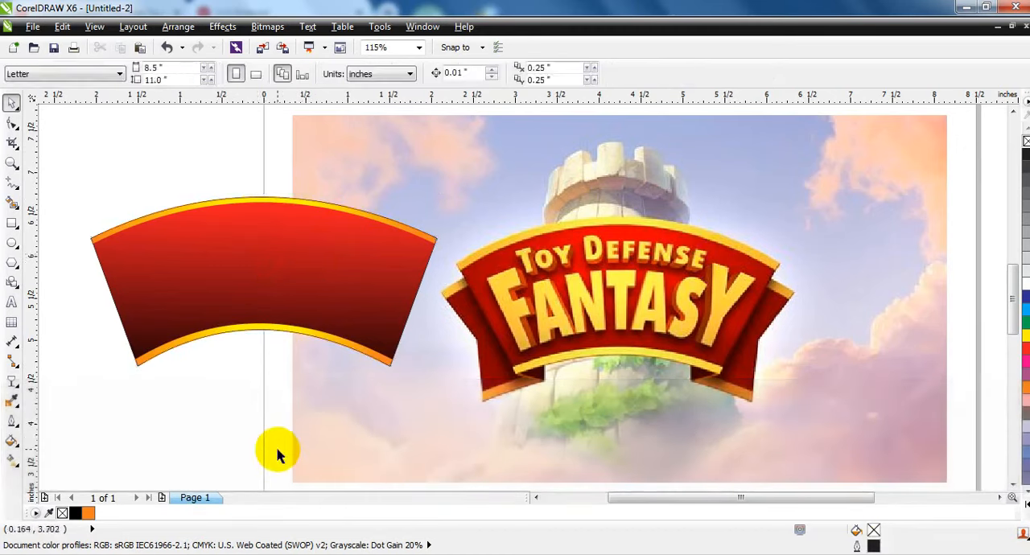
# Draw a rectangle about 0.72 by 1.46 inches over the banner's left end, convert it to curves and notch its left edge inward.
pyautogui.click(11, 224)
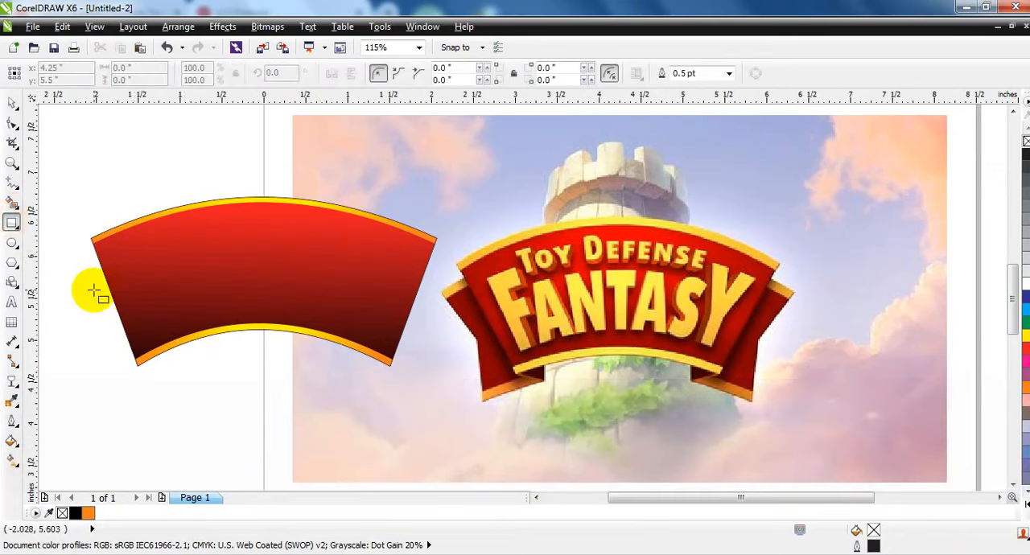
pyautogui.moveTo(95, 291); pyautogui.dragTo(159, 414)
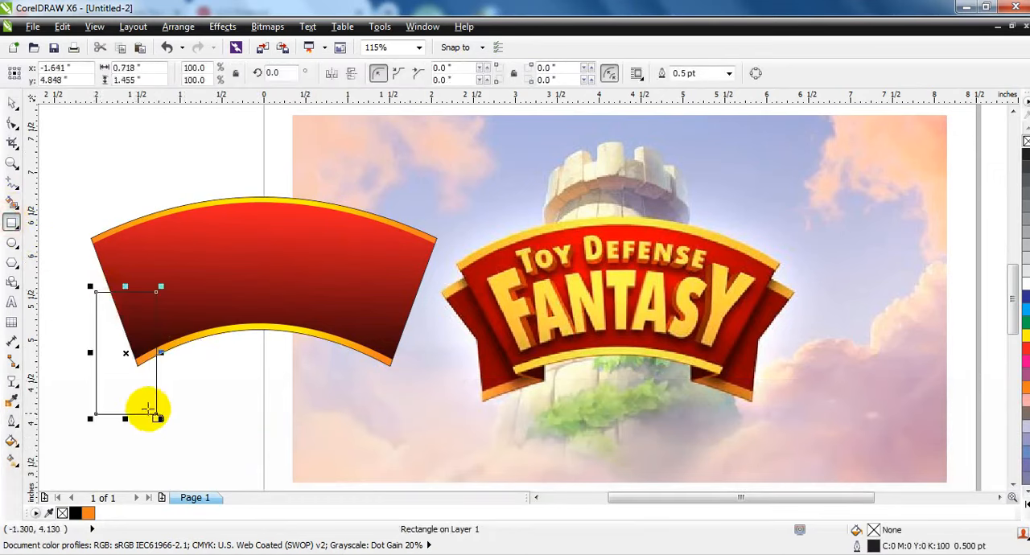
pyautogui.click(11, 122)
pyautogui.hotkey('ctrl', 'q')
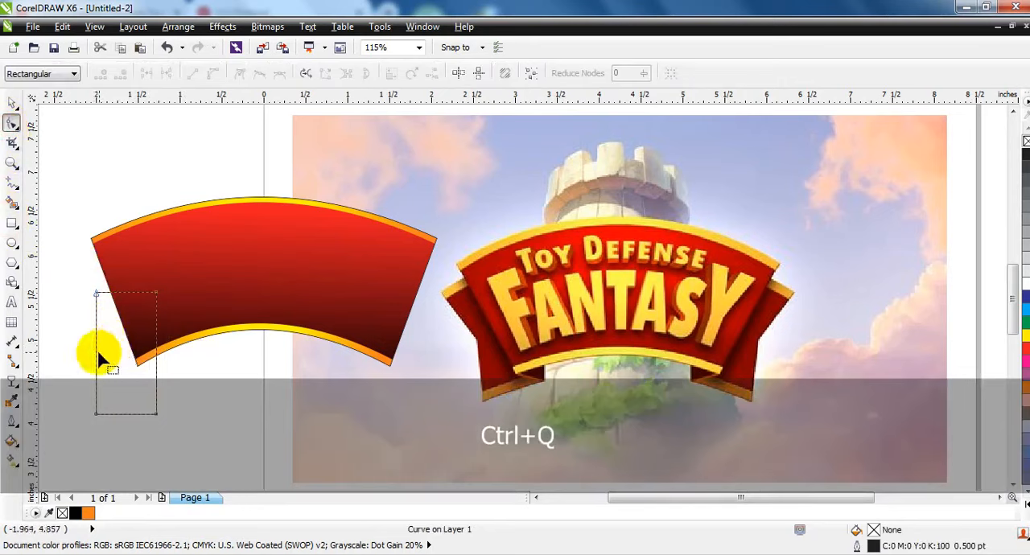
pyautogui.doubleClick(96, 354)
pyautogui.moveTo(96, 354); pyautogui.dragTo(113, 352)
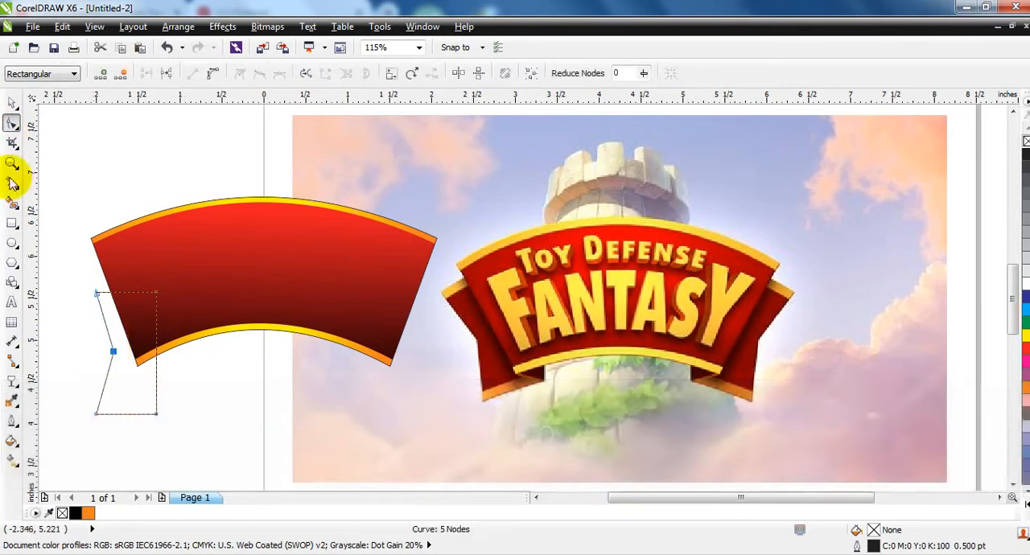
# Rotate the notched shape about 20 degrees, enlarge it to about 110.8% and position it as a ribbon tail at the banner's left end.
pyautogui.click(10, 104)
pyautogui.click(126, 357)
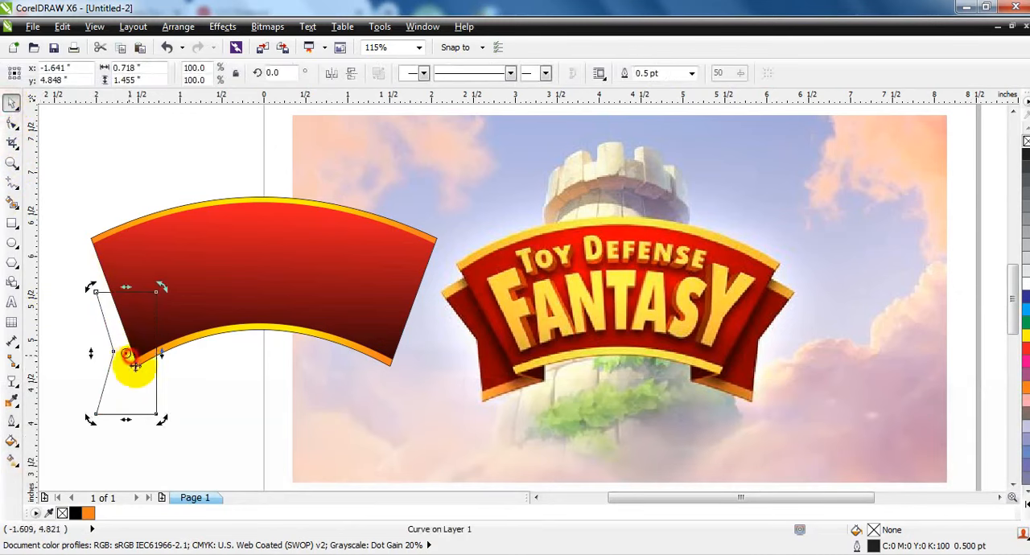
pyautogui.moveTo(156, 417); pyautogui.dragTo(130, 388)
pyautogui.click(162, 438)
pyautogui.click(117, 370)
pyautogui.click(144, 391)
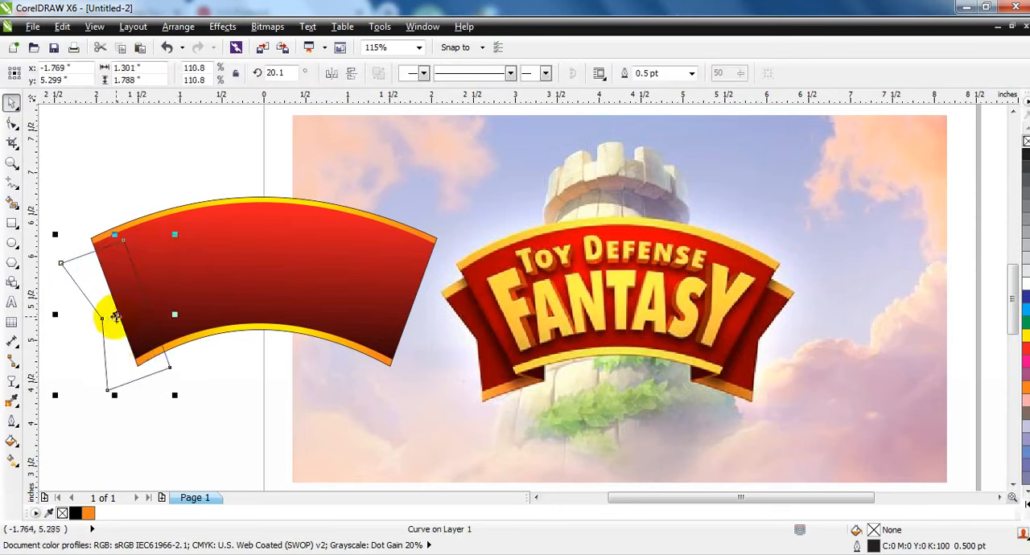
pyautogui.moveTo(116, 317); pyautogui.dragTo(109, 316)
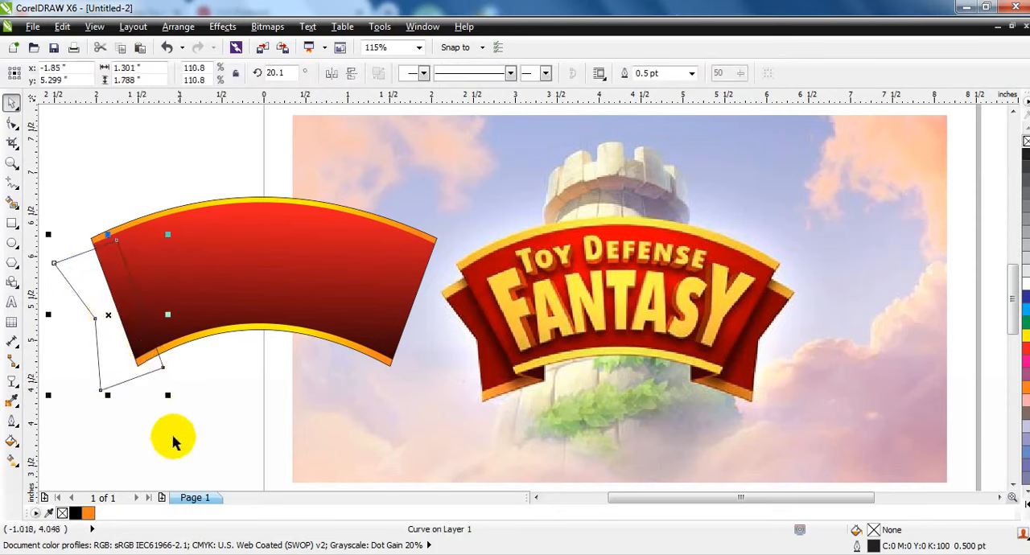
# Send the ribbon tail behind the banner and give it a linear gradient from black at the inner side to red at the notch.
pyautogui.click(75, 513)
pyautogui.hotkey('shift', 'pagedown')
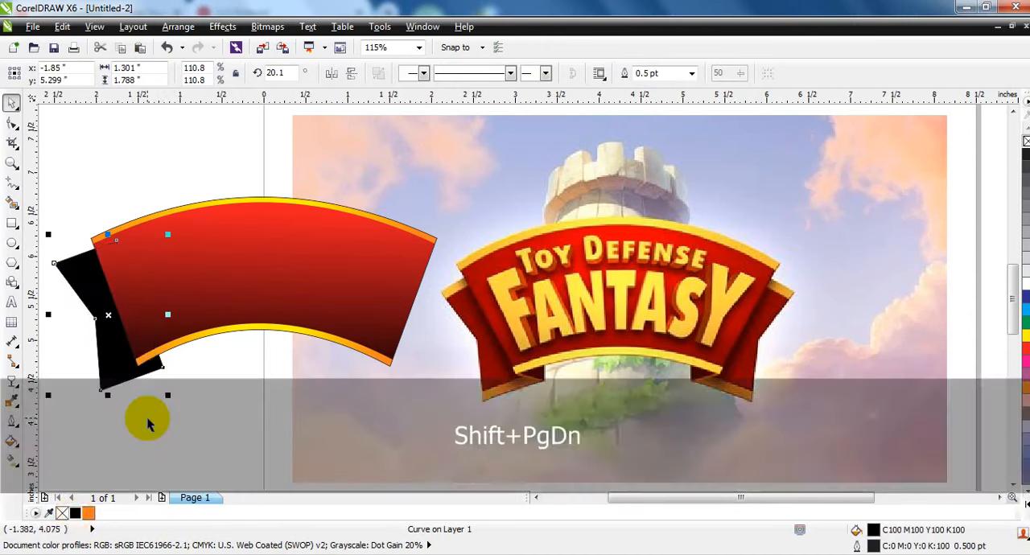
pyautogui.click(12, 459)
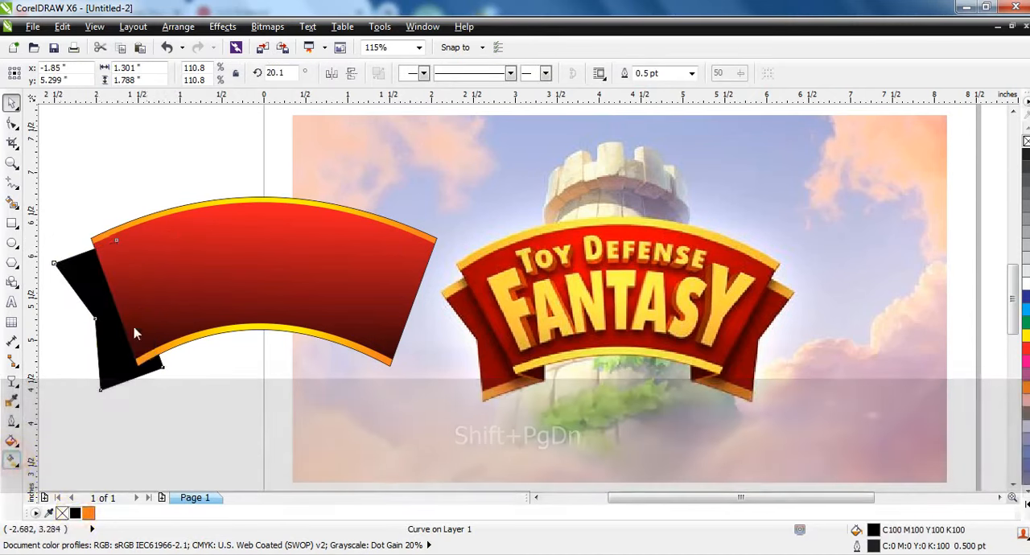
pyautogui.moveTo(99, 333); pyautogui.dragTo(84, 332)
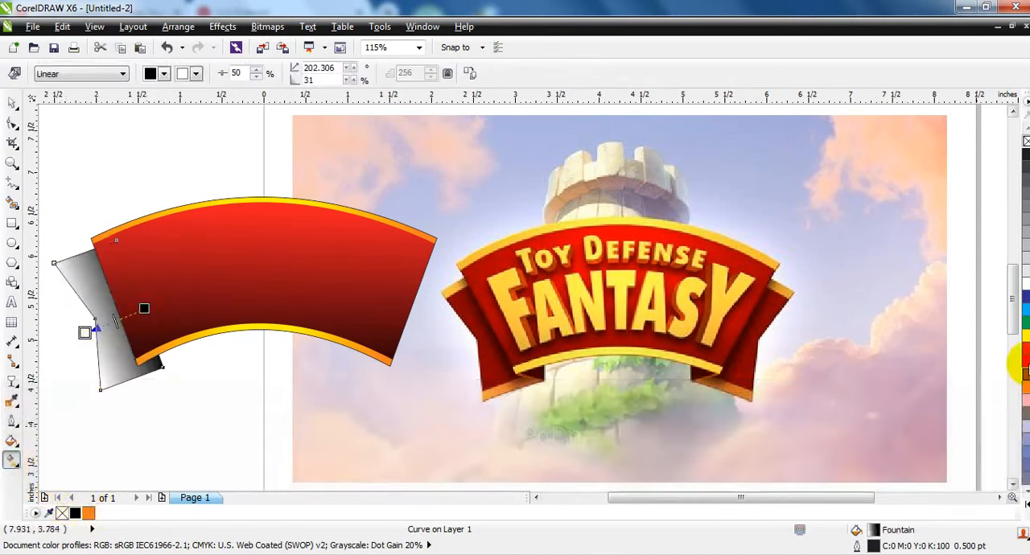
pyautogui.moveTo(1026, 347); pyautogui.dragTo(84, 332)
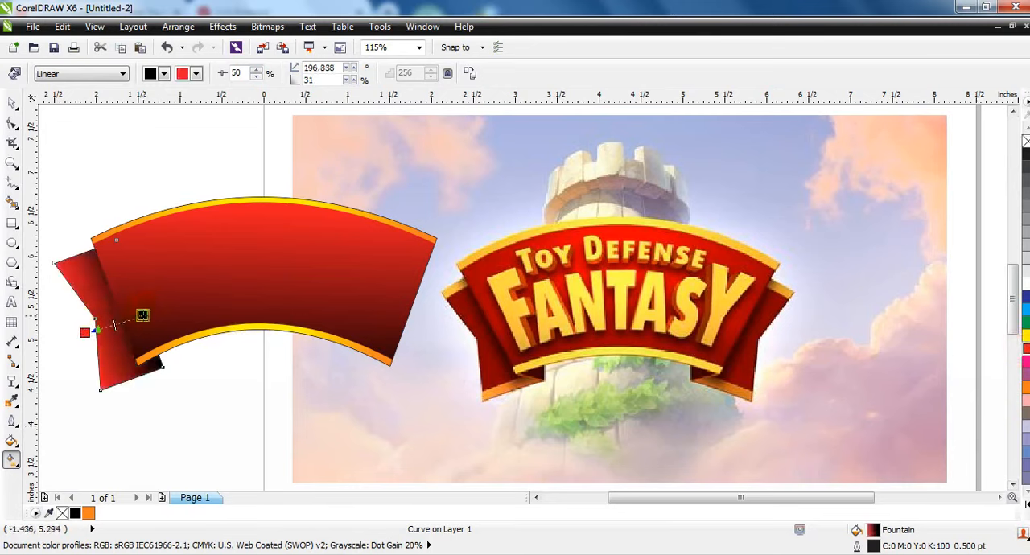
# Remove the outlines from the ribbon tail and the banner body.
pyautogui.click(12, 102)
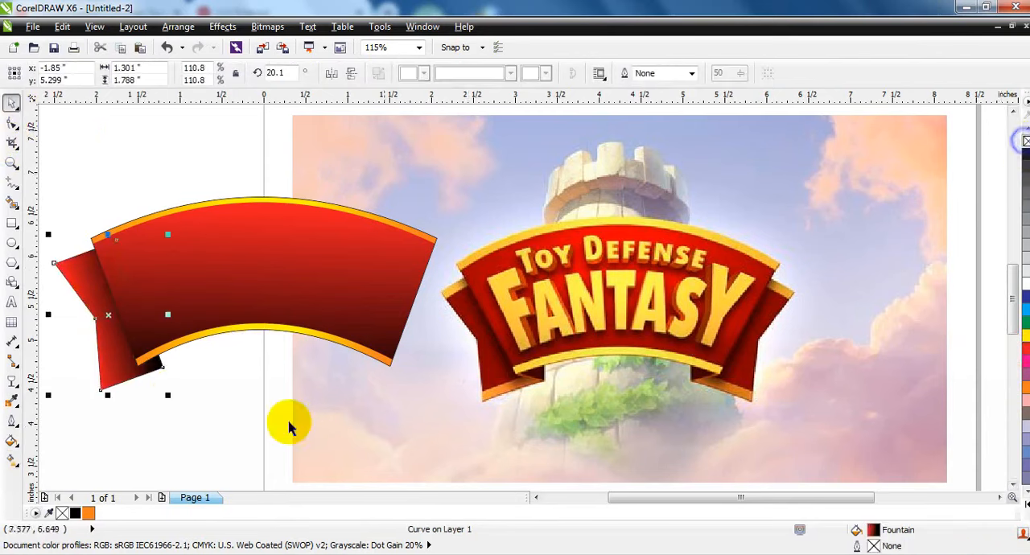
pyautogui.click(172, 299)
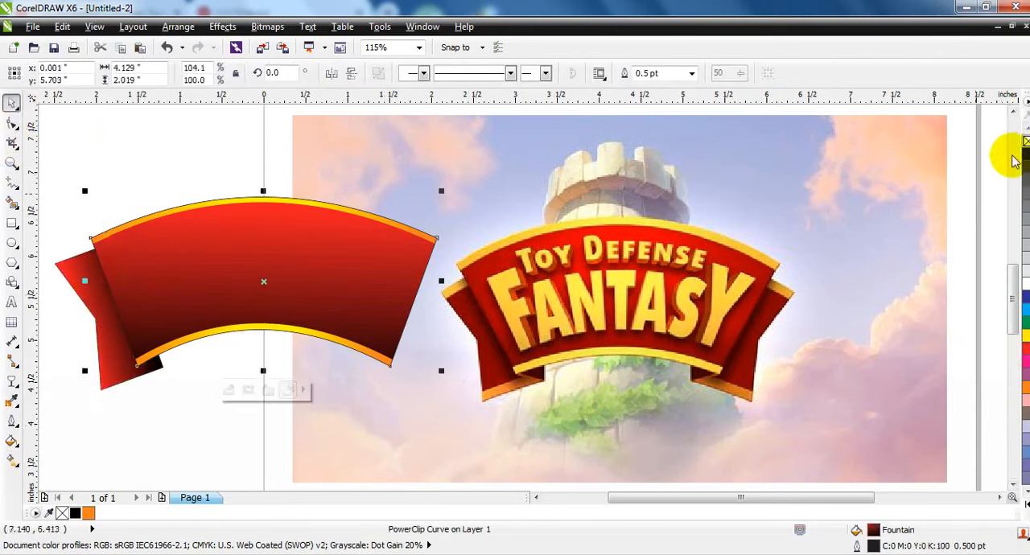
pyautogui.click(94, 184)
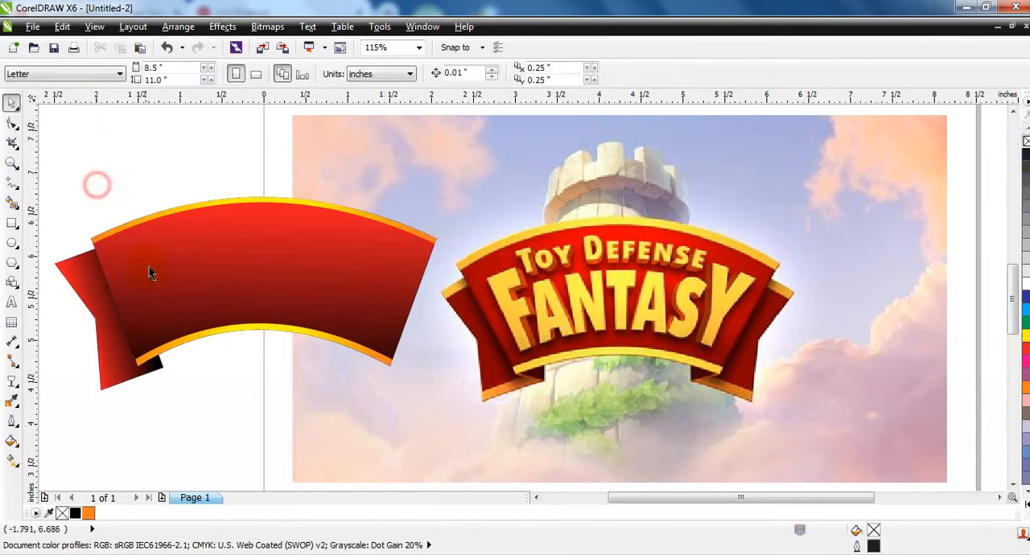
# Draw a closed four-sided fold shape about 0.325 by 0.206 inches between the tail's inner bottom corner and the banner's lower-left corner.
pyautogui.click(10, 164)
pyautogui.moveTo(52, 227); pyautogui.dragTo(434, 385)
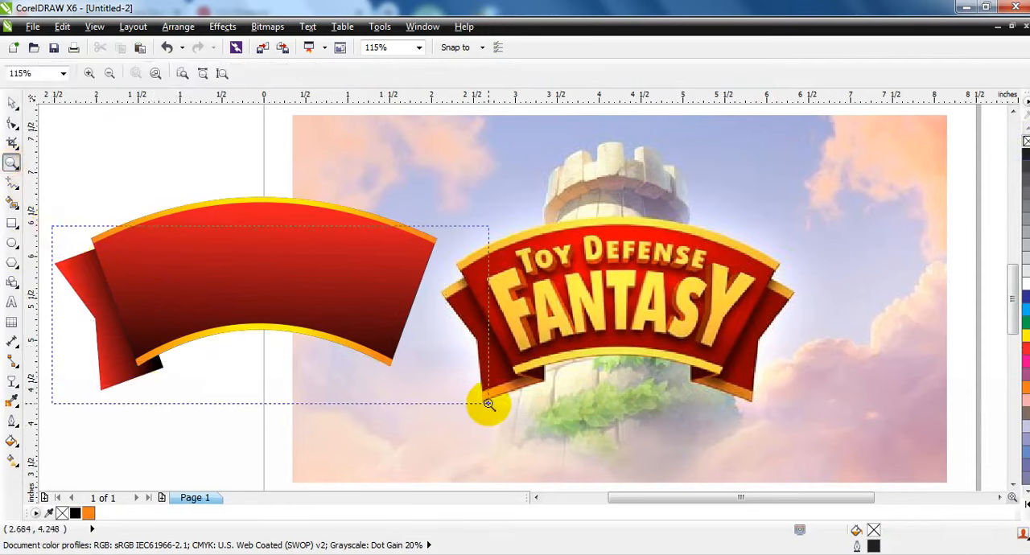
pyautogui.moveTo(488, 403); pyautogui.dragTo(483, 404)
pyautogui.moveTo(142, 345); pyautogui.dragTo(455, 466)
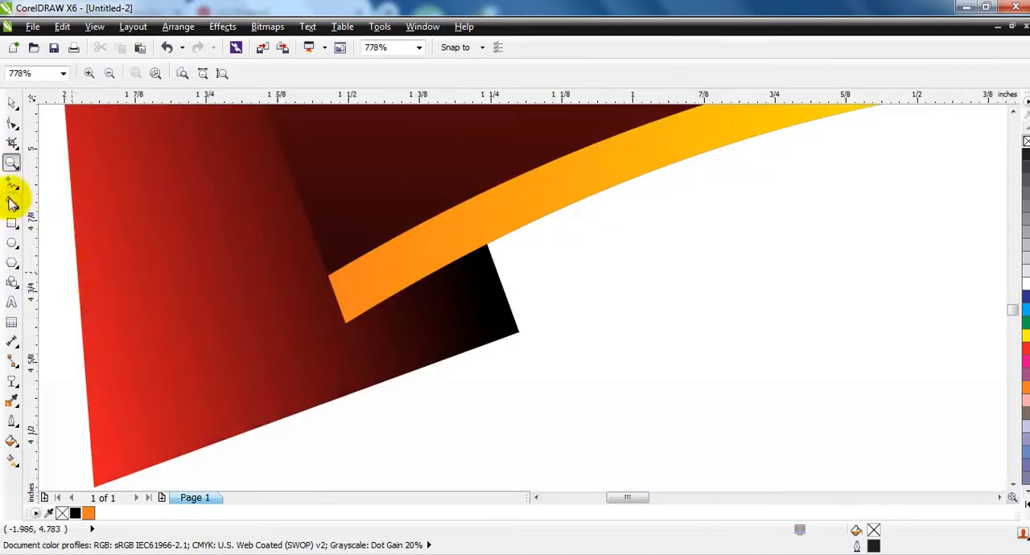
pyautogui.click(519, 332)
pyautogui.click(347, 324)
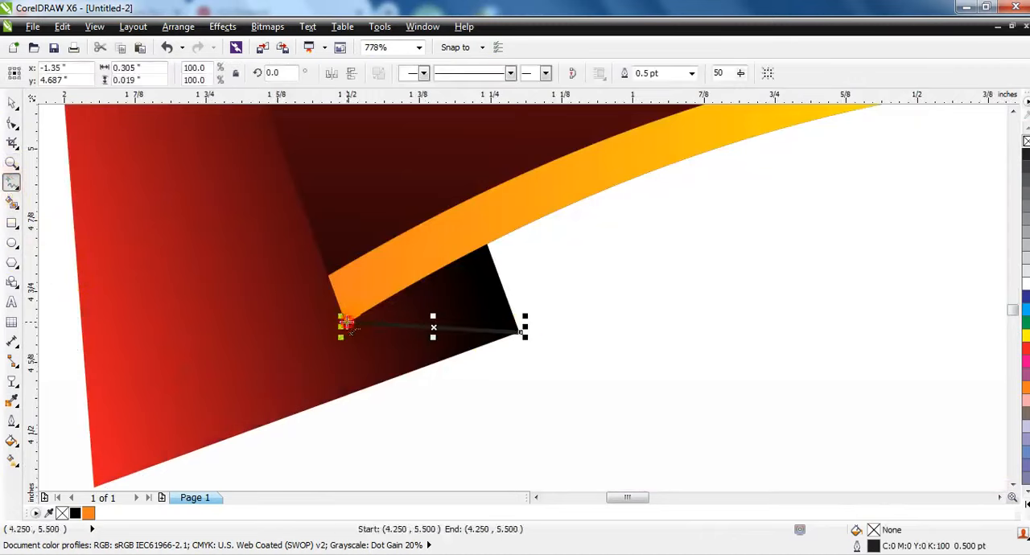
pyautogui.click(346, 324)
pyautogui.click(492, 215)
pyautogui.click(531, 308)
pyautogui.click(520, 331)
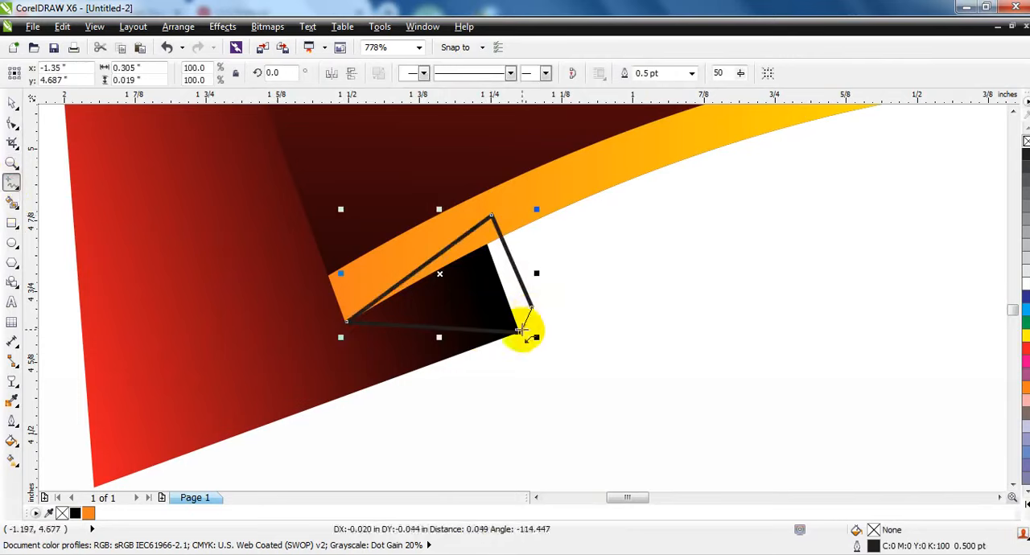
pyautogui.click(12, 105)
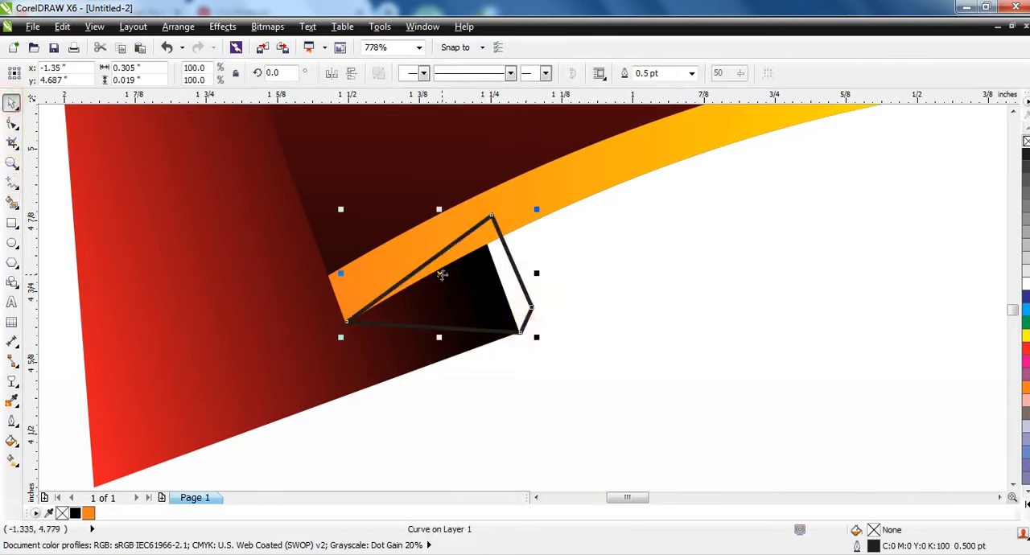
# Duplicate the fold shape slightly up and to the right, and fill the original with orange.
pyautogui.moveTo(442, 274); pyautogui.dragTo(448, 260)
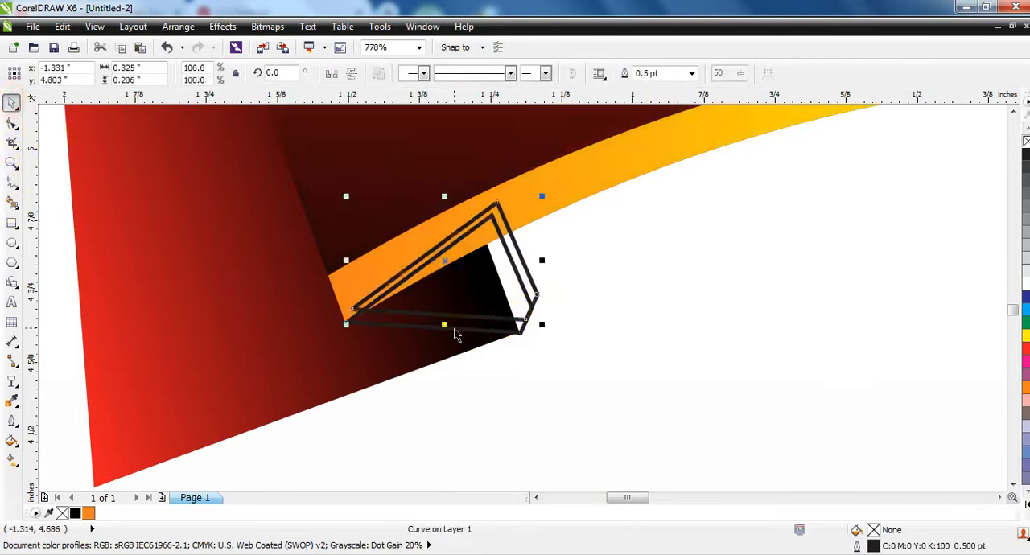
pyautogui.click(88, 513)
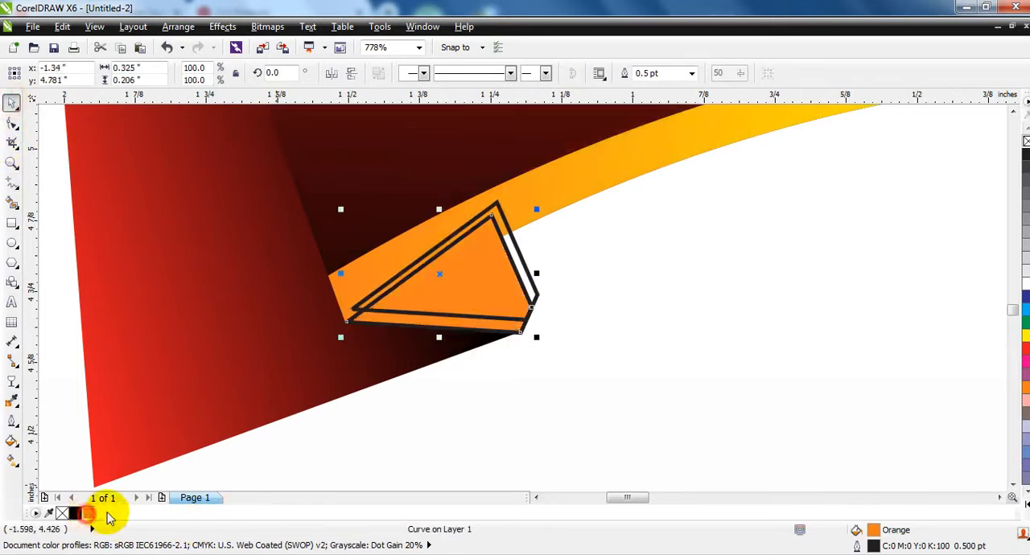
pyautogui.click(540, 383)
# Give the offset copy a linear gradient from black along its lower edge to red at its upper point.
pyautogui.click(527, 328)
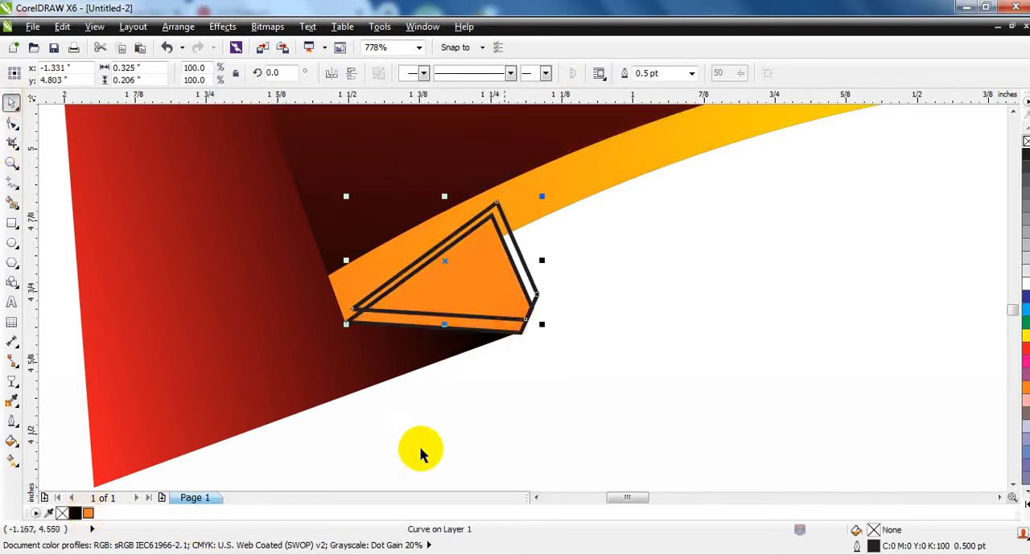
pyautogui.click(1015, 493)
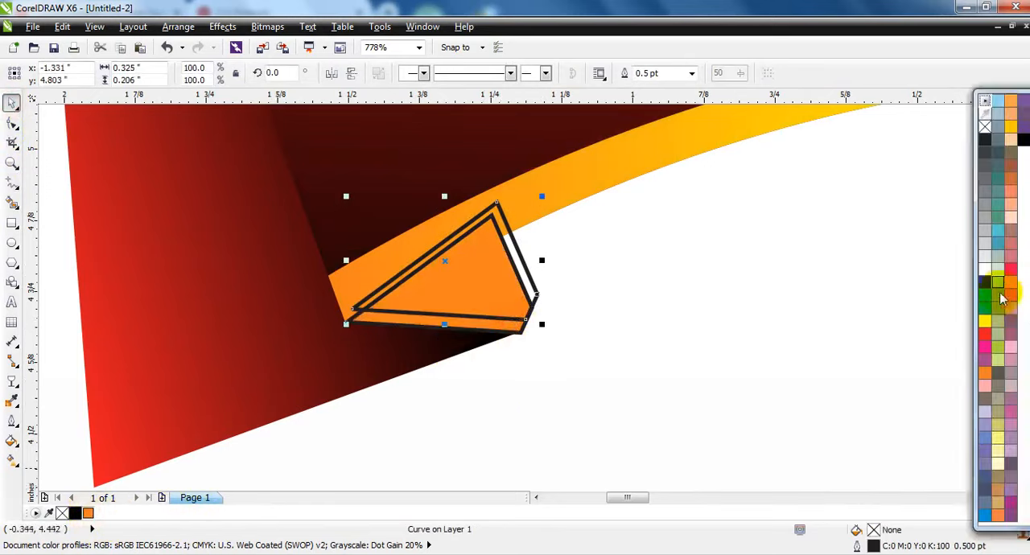
pyautogui.click(990, 338)
pyautogui.click(75, 513)
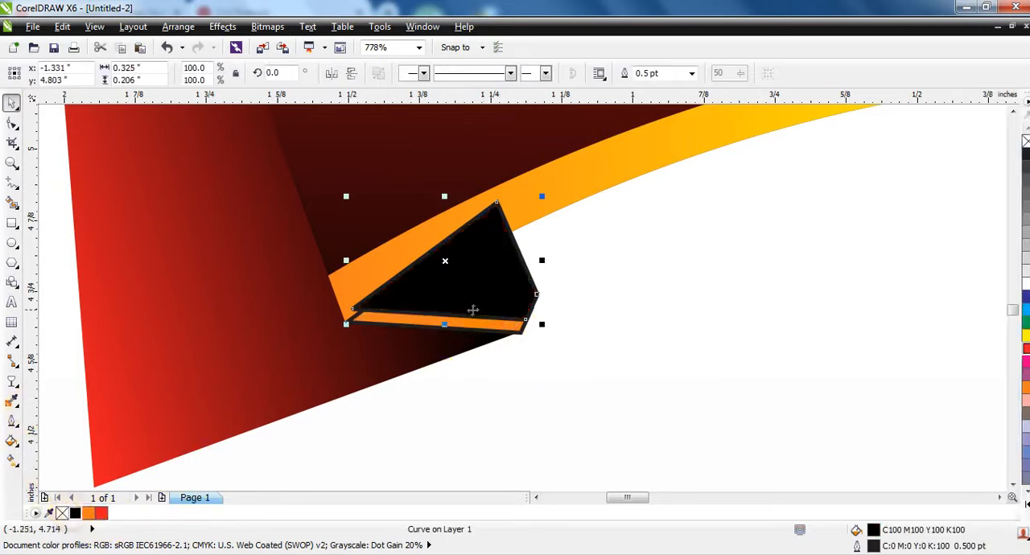
pyautogui.press('g')
pyautogui.moveTo(452, 325); pyautogui.dragTo(473, 230)
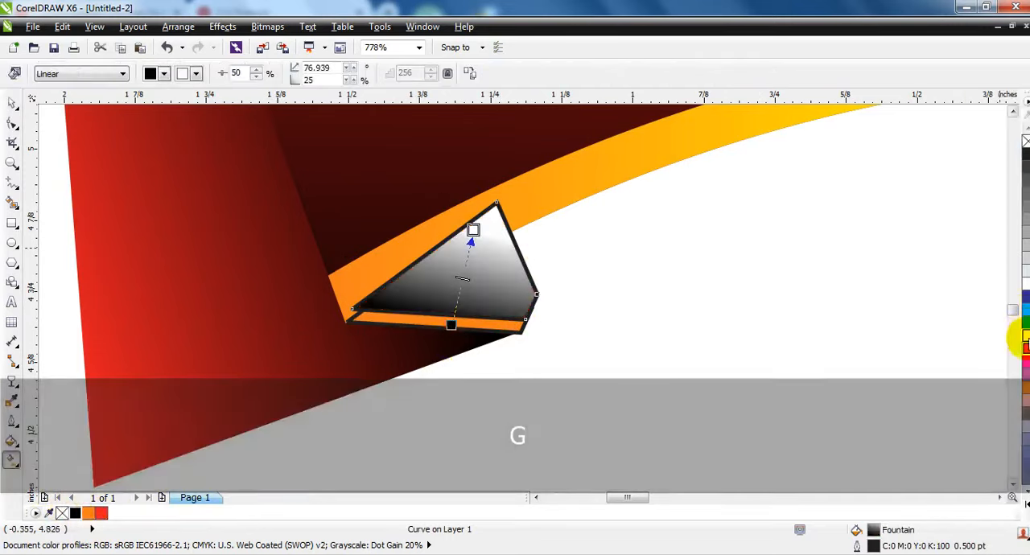
pyautogui.moveTo(1024, 347); pyautogui.dragTo(473, 230)
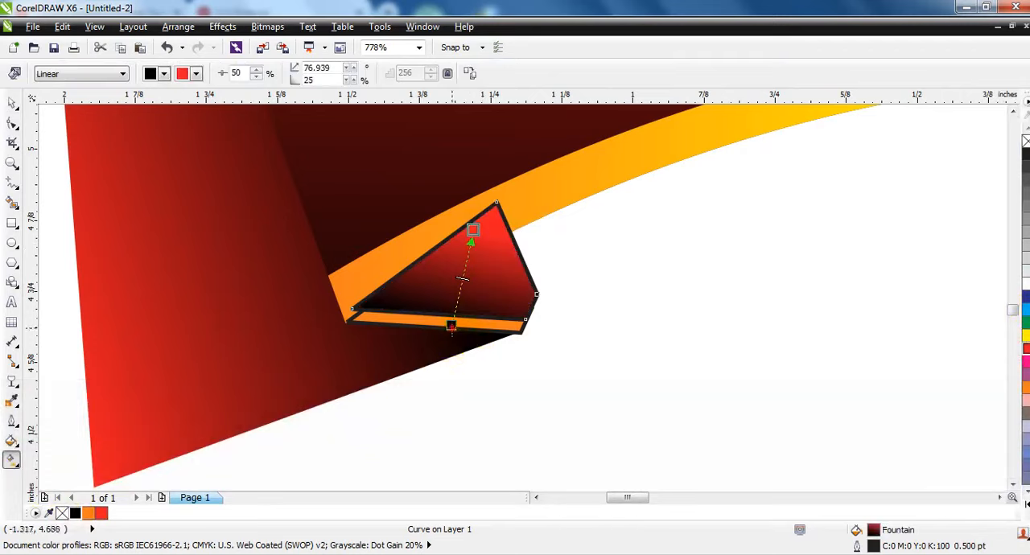
pyautogui.moveTo(464, 310); pyautogui.dragTo(462, 309)
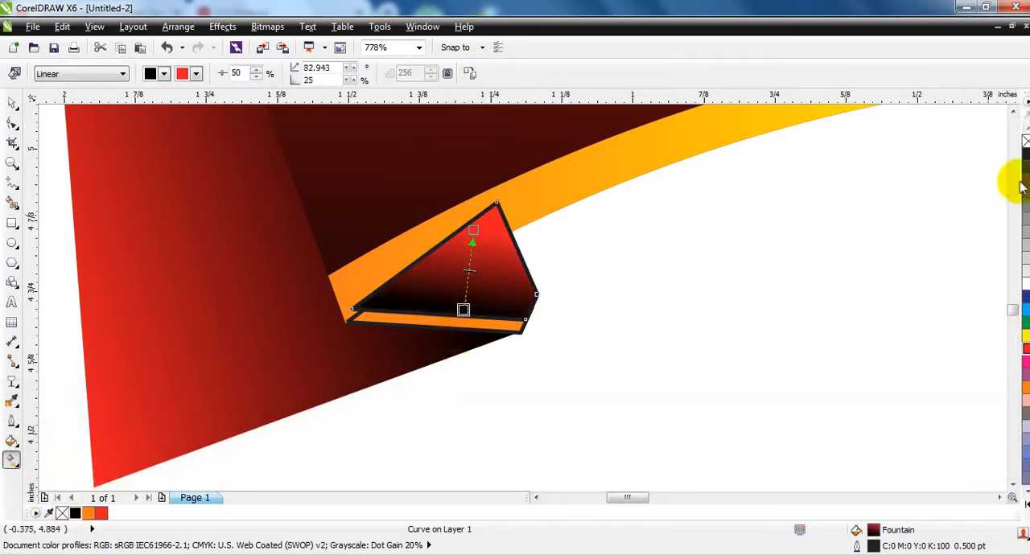
# PowerClip the gradient copy inside the orange fold shape and remove the outlines from both.
pyautogui.rightClick(1026, 141)
pyautogui.press('w')
pyautogui.click(480, 324)
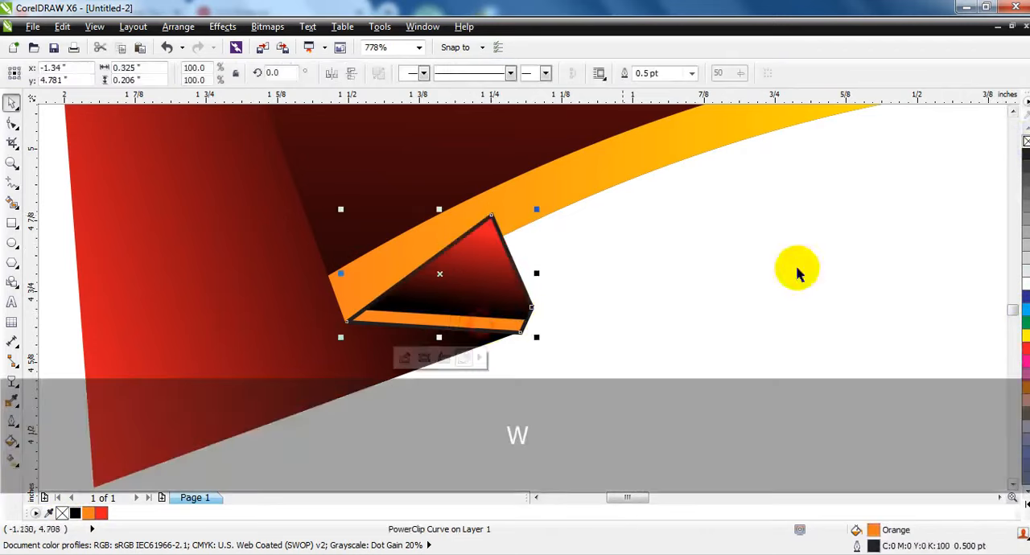
pyautogui.rightClick(1026, 142)
# Move the fold behind the banner's border but in front of the tail, and delete its protruding outer node.
pyautogui.hotkey('ctrl', 'pagedown')
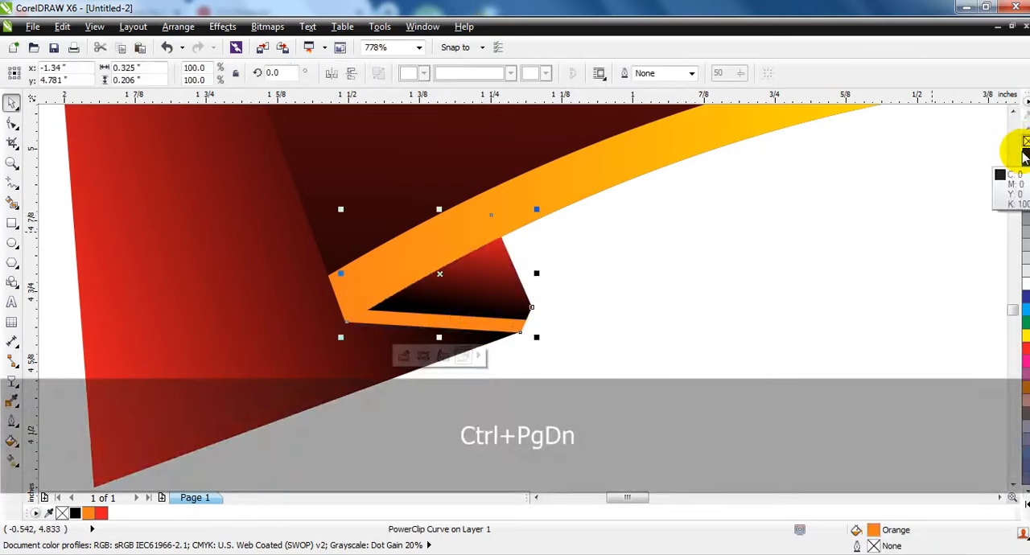
pyautogui.hotkey('ctrl', 'pagedown')
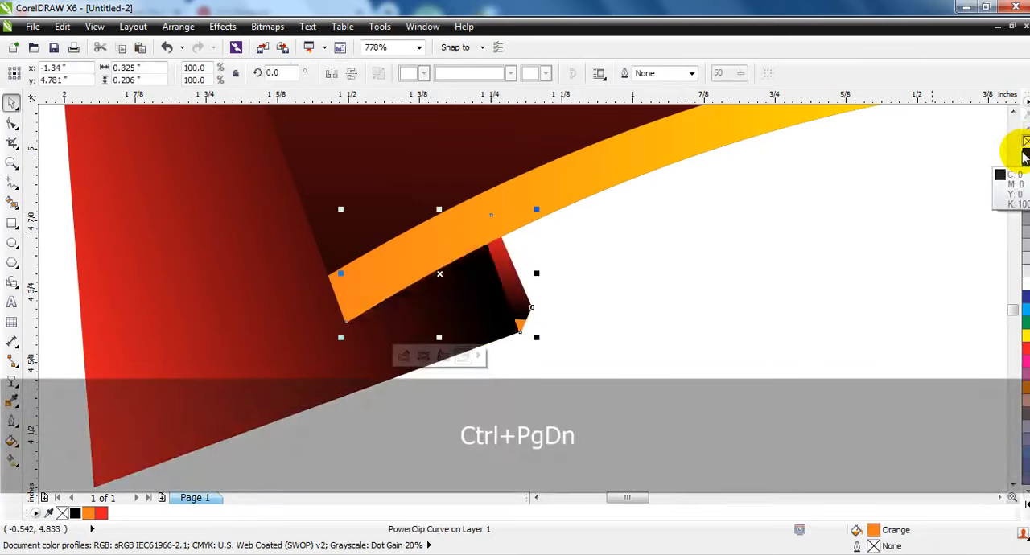
pyautogui.hotkey('ctrl', 'z')
pyautogui.click(495, 316)
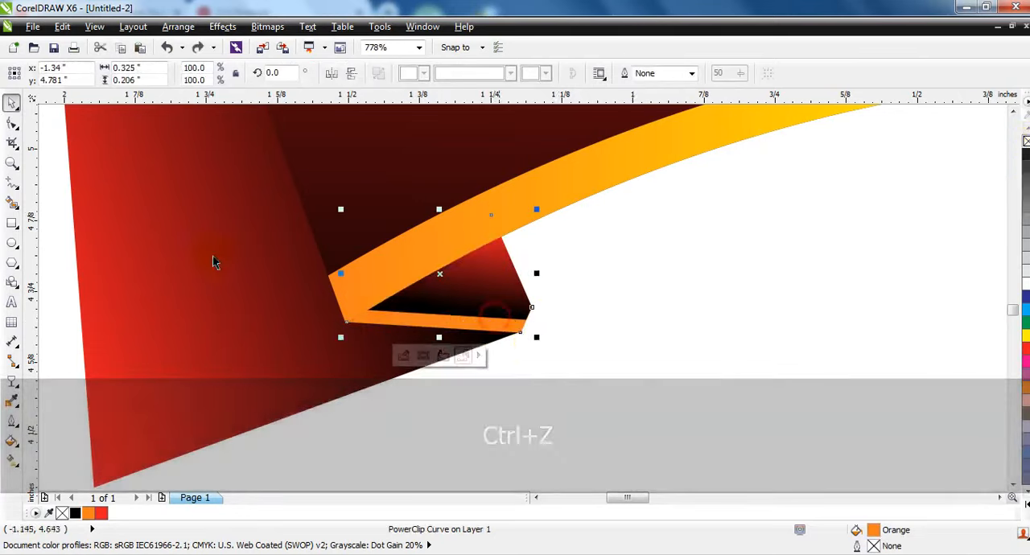
pyautogui.click(12, 122)
pyautogui.doubleClick(532, 306)
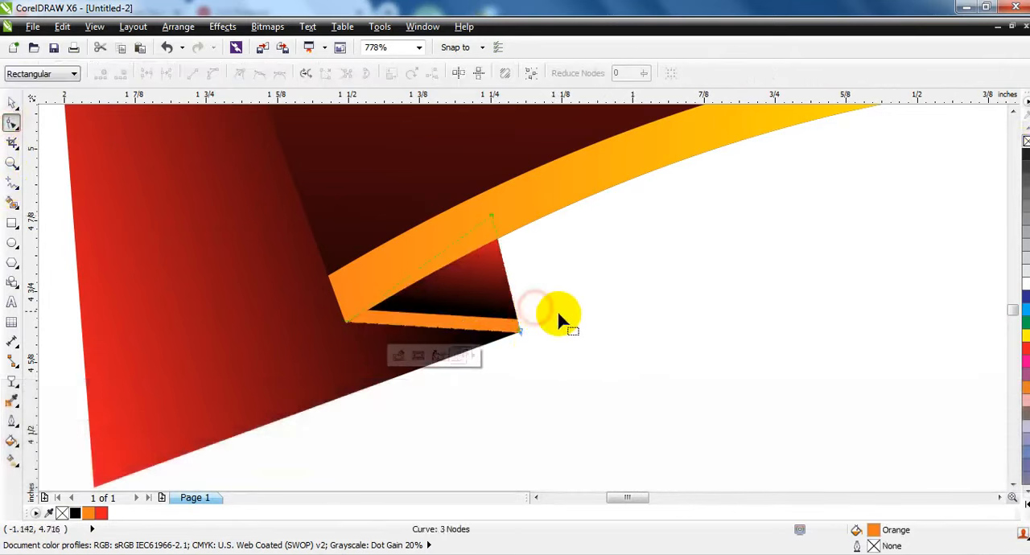
# Draw a closed slanted strip about 0.959 by 0.342 inches along the ribbon tail's bottom edge, overhanging both ends.
pyautogui.click(12, 184)
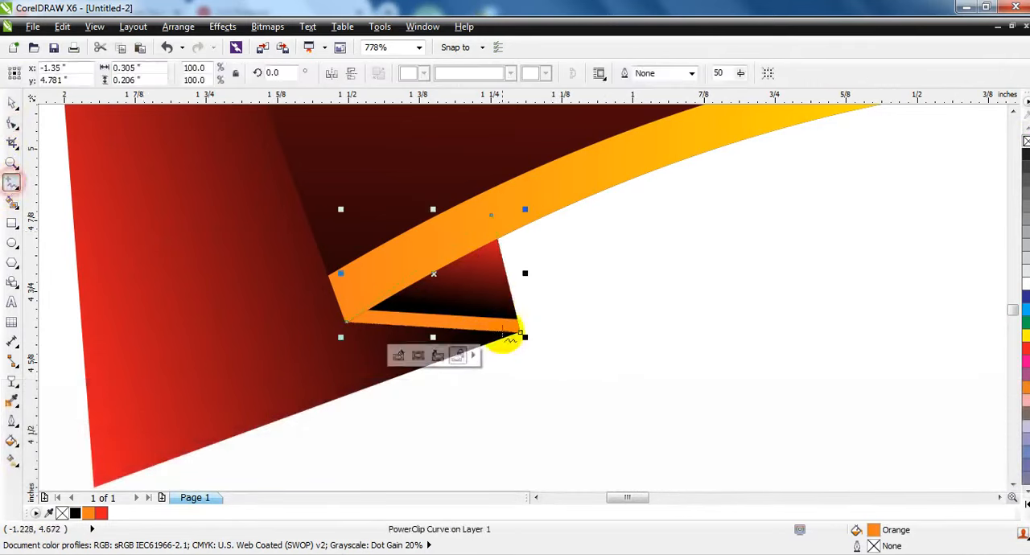
pyautogui.click(518, 315)
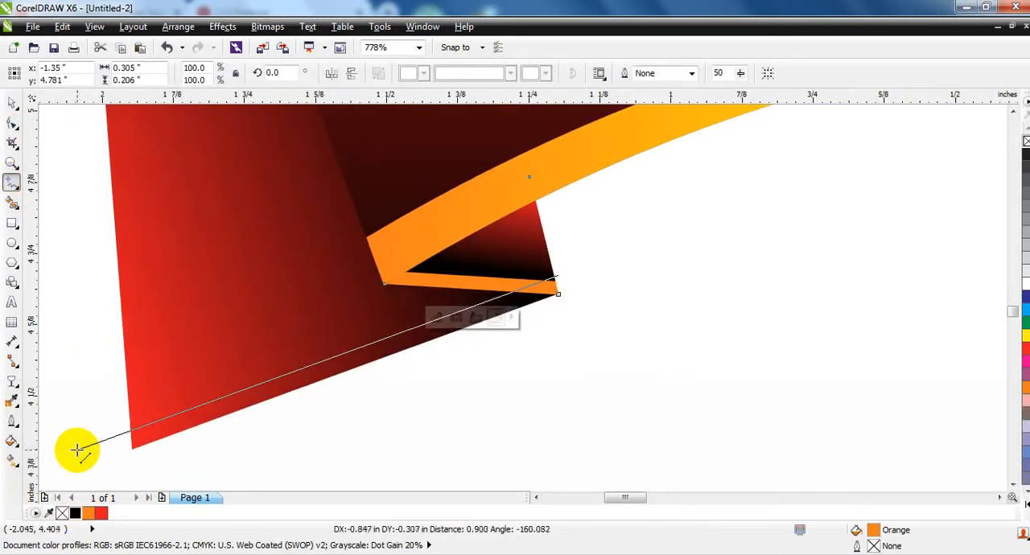
pyautogui.click(76, 450)
pyautogui.click(140, 467)
pyautogui.click(622, 287)
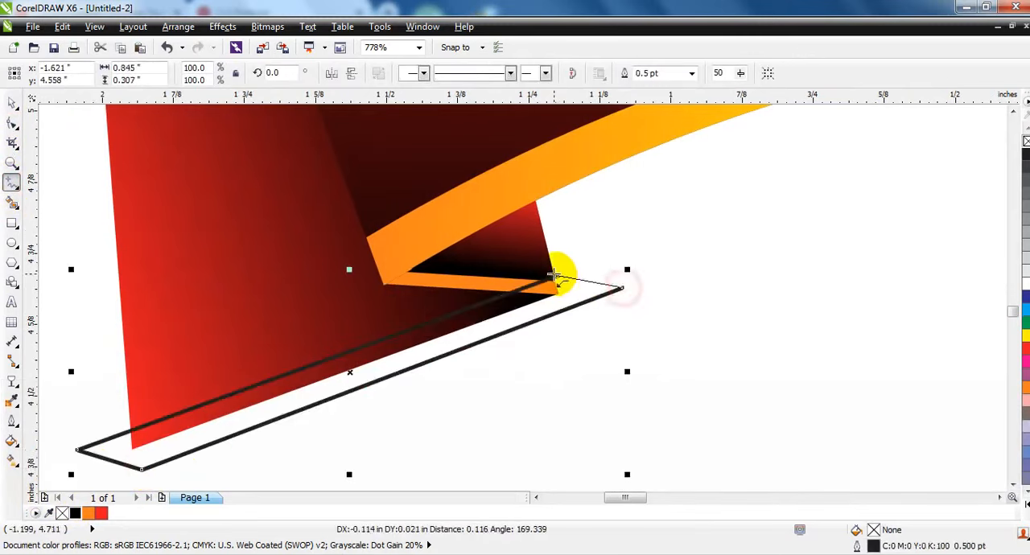
pyautogui.click(555, 277)
pyautogui.click(12, 103)
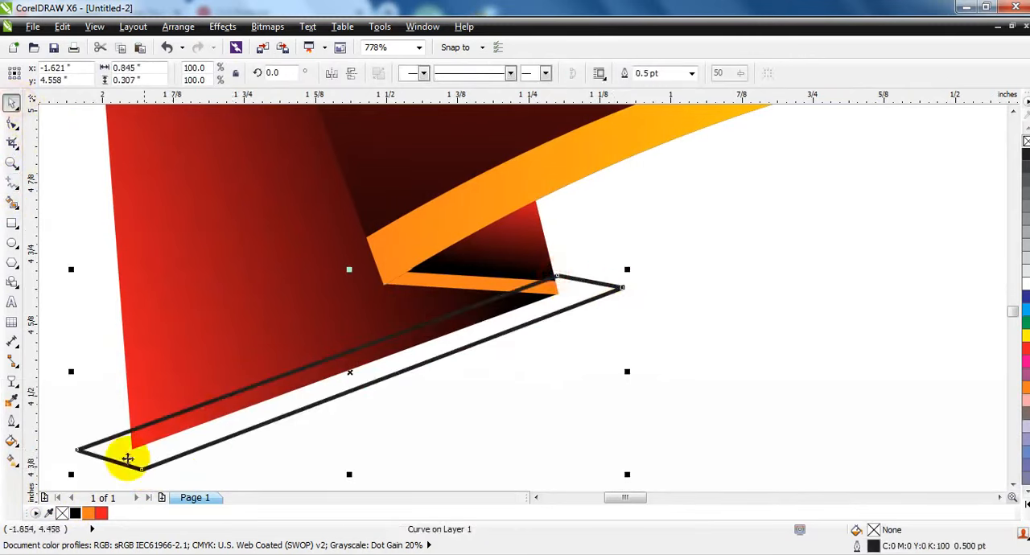
# Fill the strip with a linear gradient running along its length from orange through yellow in the middle to orange.
pyautogui.click(88, 514)
pyautogui.press('g')
pyautogui.moveTo(465, 327); pyautogui.dragTo(243, 408)
pyautogui.moveTo(409, 372); pyautogui.dragTo(361, 365)
pyautogui.moveTo(1026, 393); pyautogui.dragTo(244, 407)
pyautogui.click(12, 102)
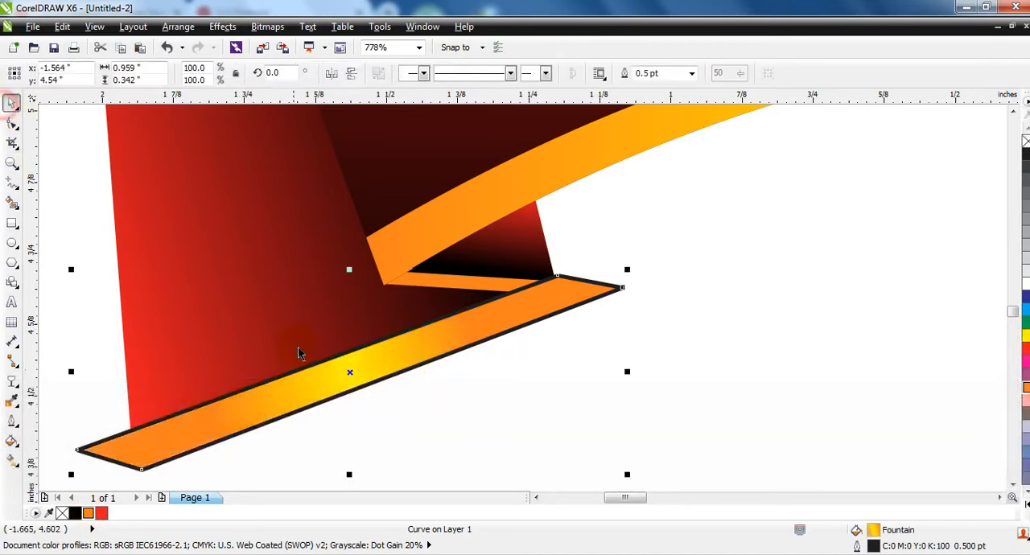
# Place a copy of the gradient strip along the ribbon tail's top edge.
pyautogui.press('F3')
pyautogui.press('F3')
pyautogui.moveTo(337, 363); pyautogui.dragTo(239, 149)
# Remove the outlines from both gradient strips and PowerClip them inside the ribbon tail.
pyautogui.keyDown('shift'); pyautogui.click(329, 367); pyautogui.keyUp('shift')
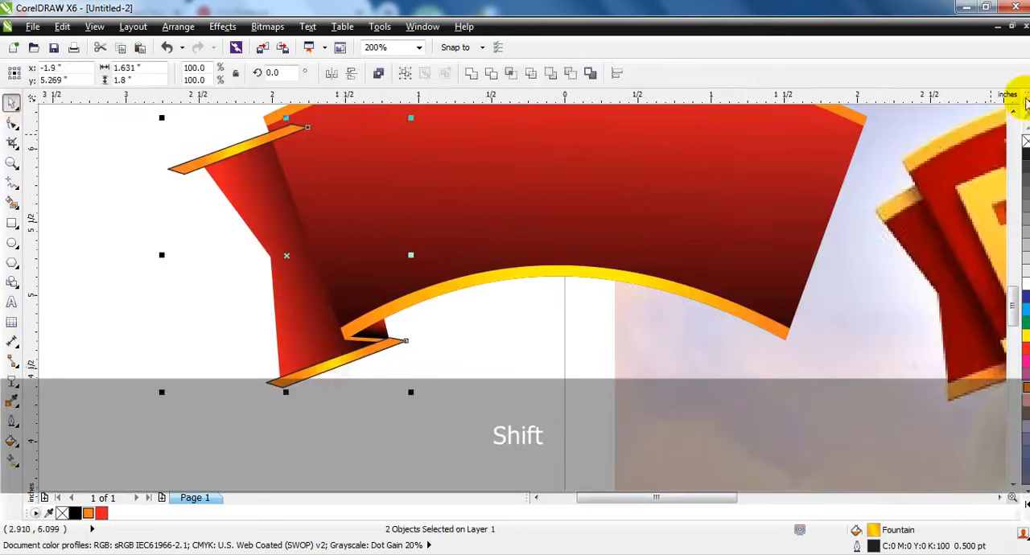
pyautogui.rightClick(1025, 142)
pyautogui.press('w')
pyautogui.click(224, 184)
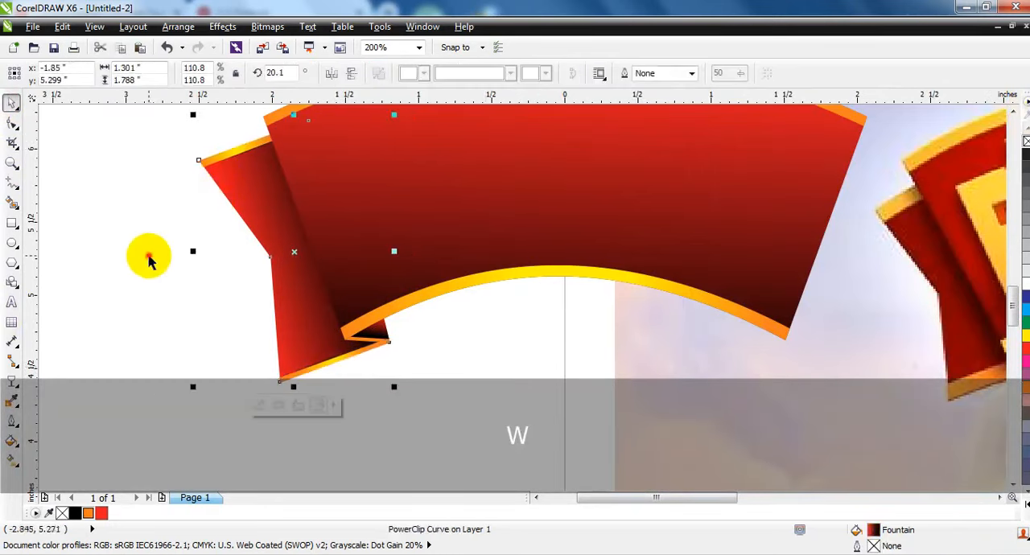
pyautogui.click(151, 256)
# Duplicate the tail and its fold, mirror the copy horizontally and place it behind the banner's right end.
pyautogui.press('F3')
pyautogui.press('Escape')
pyautogui.moveTo(115, 183); pyautogui.dragTo(306, 333)
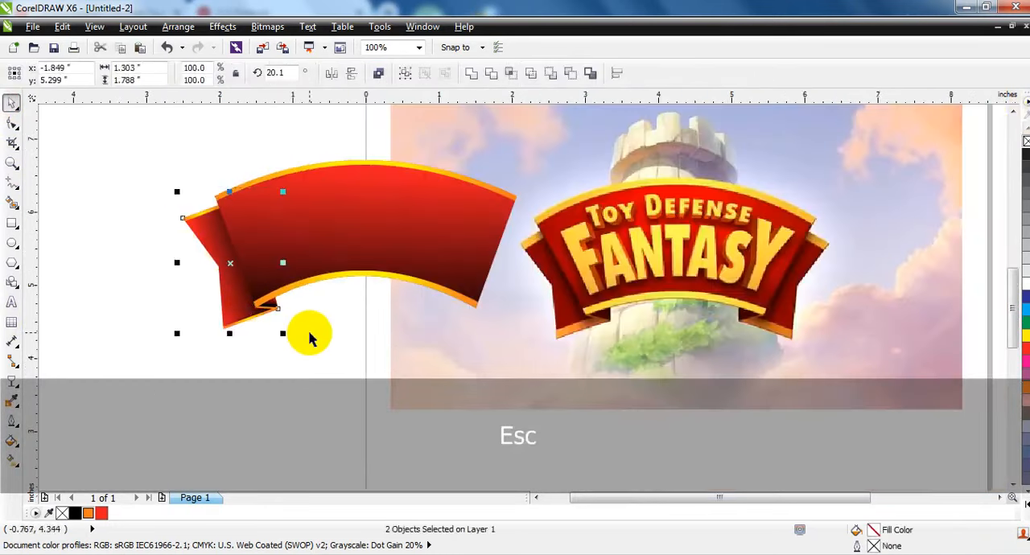
pyautogui.press('KP_Add')
pyautogui.click(331, 73)
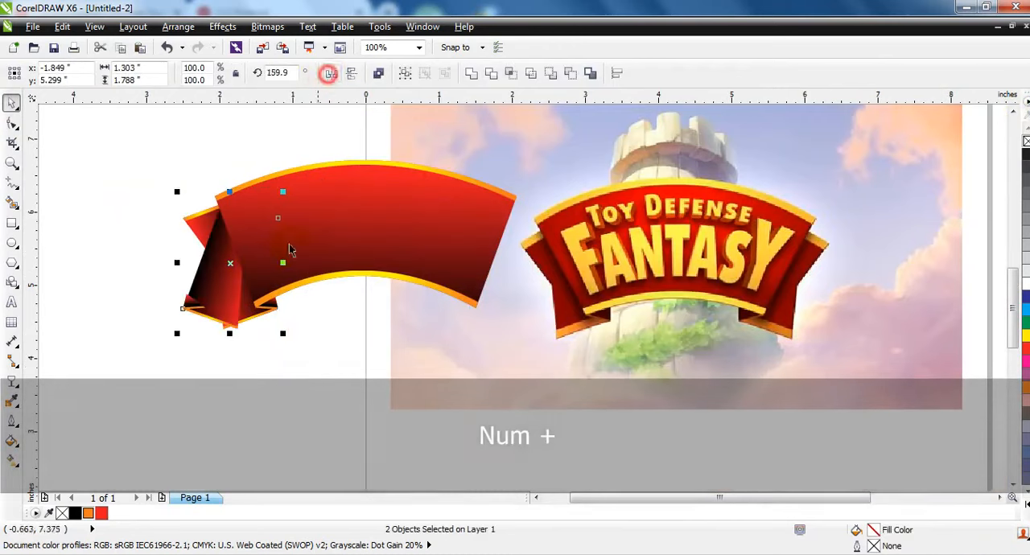
pyautogui.moveTo(232, 263); pyautogui.dragTo(478, 285)
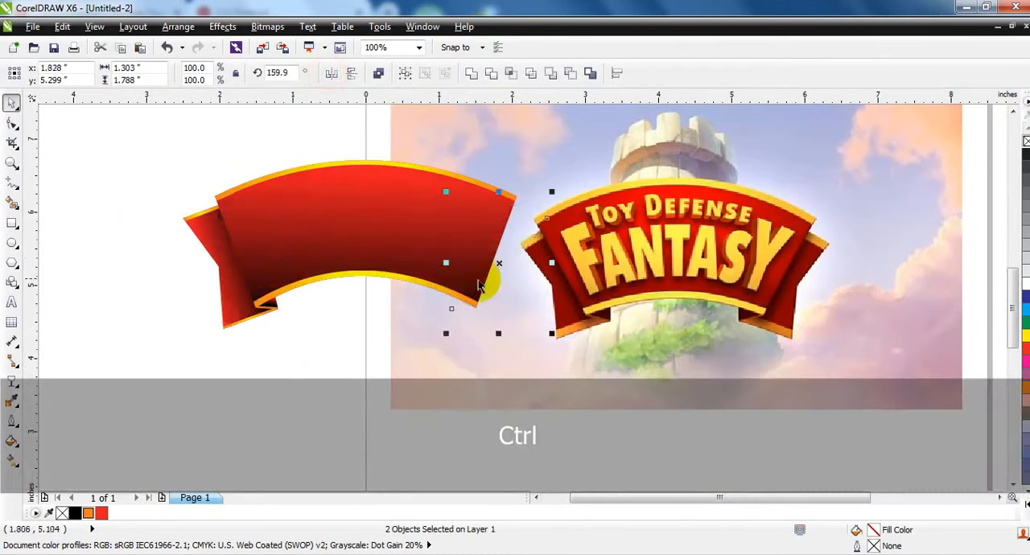
pyautogui.hotkey('shift', 'pageup')
pyautogui.hotkey('ctrl', 'pagedown')
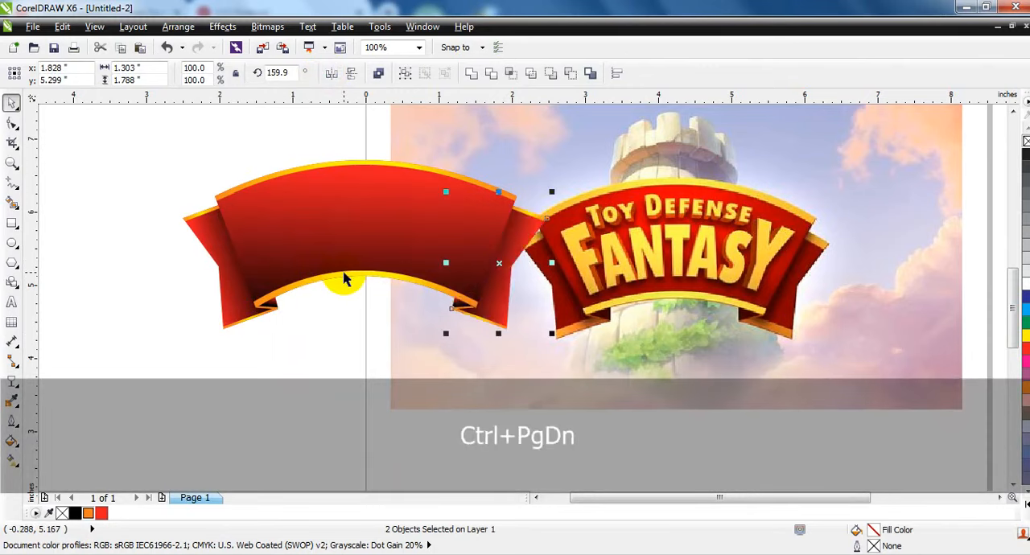
# Move the complete ribbon horizontally to the left, clear of the reference image.
pyautogui.click(149, 202)
pyautogui.moveTo(117, 158); pyautogui.dragTo(559, 356)
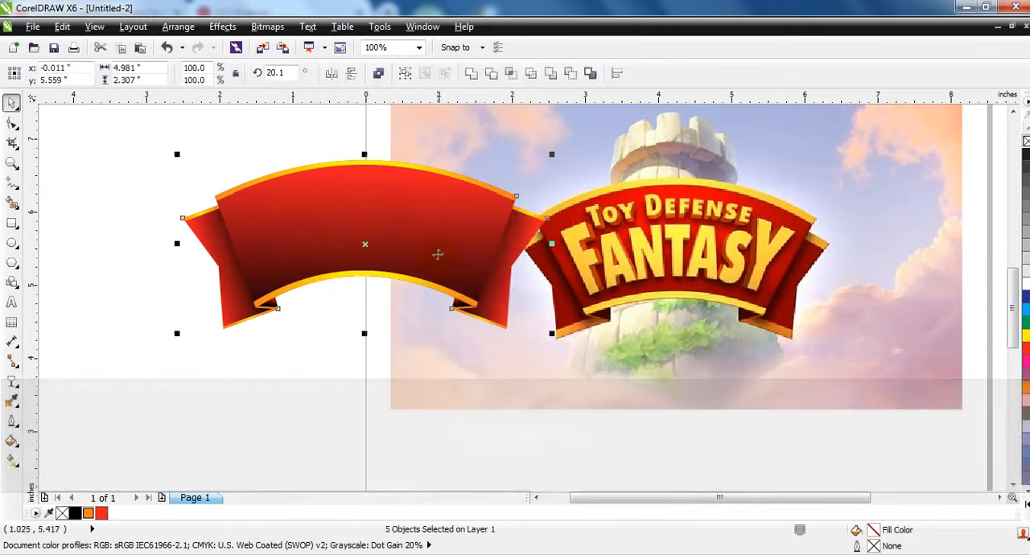
pyautogui.moveTo(434, 251); pyautogui.dragTo(306, 253)
pyautogui.click(251, 359)
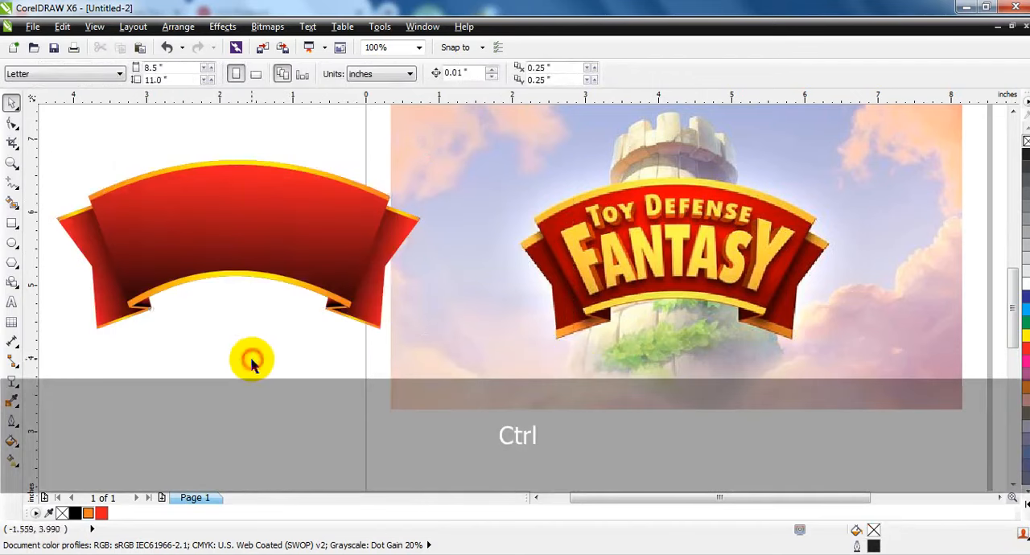
# Add the artistic text FANTASY in capitals below the ribbon.
pyautogui.click(11, 302)
pyautogui.click(135, 364)
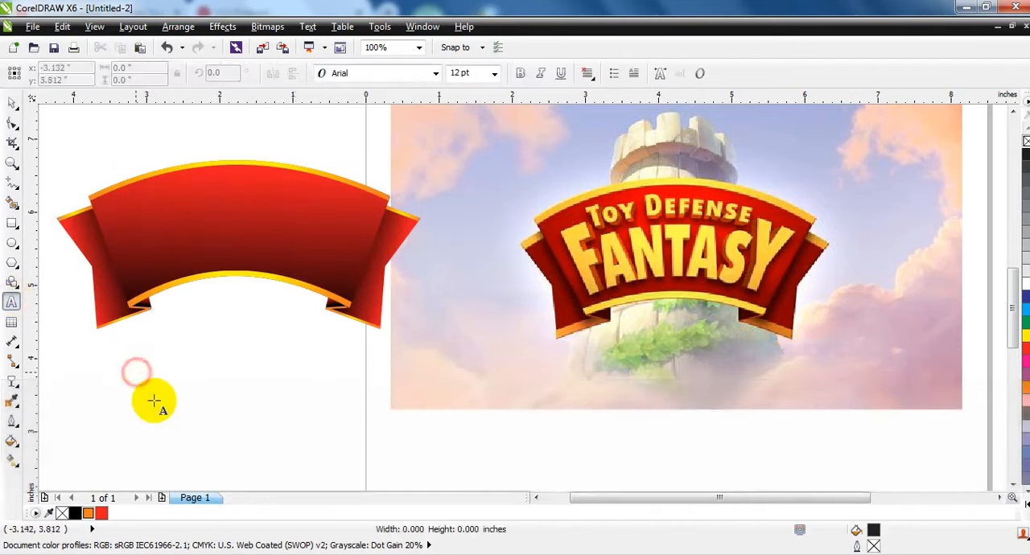
pyautogui.press('capslock')
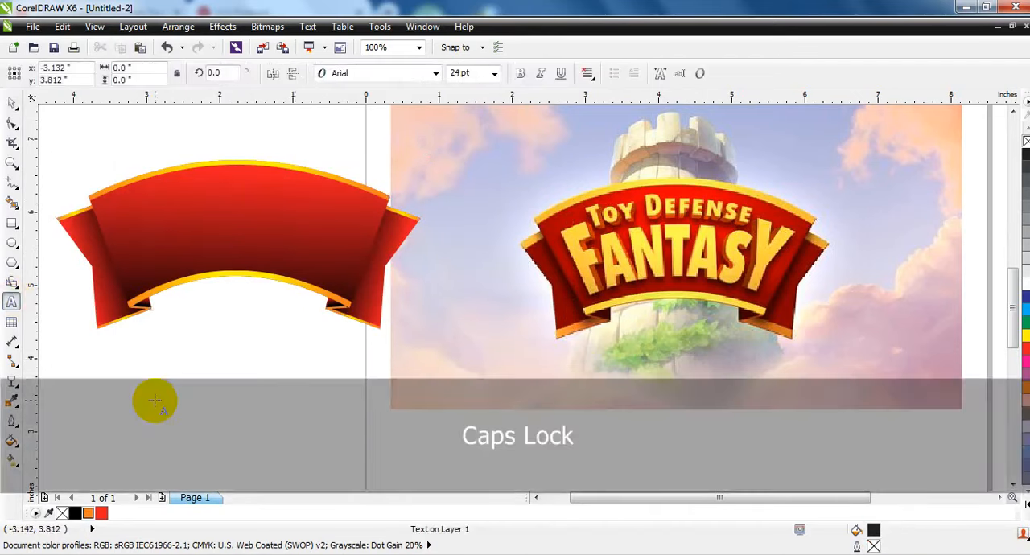
pyautogui.write('FANTASY')
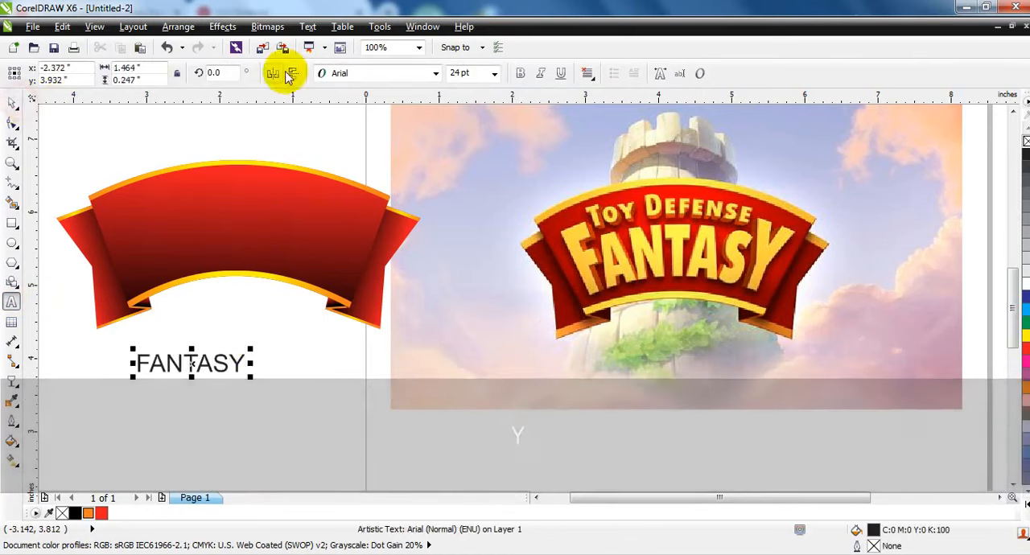
# Change the FANTASY text to the Aurora BdCn BT font, enlarge it to about 71.5 pt and place it on the ribbon.
pyautogui.click(20, 105)
pyautogui.click(338, 72)
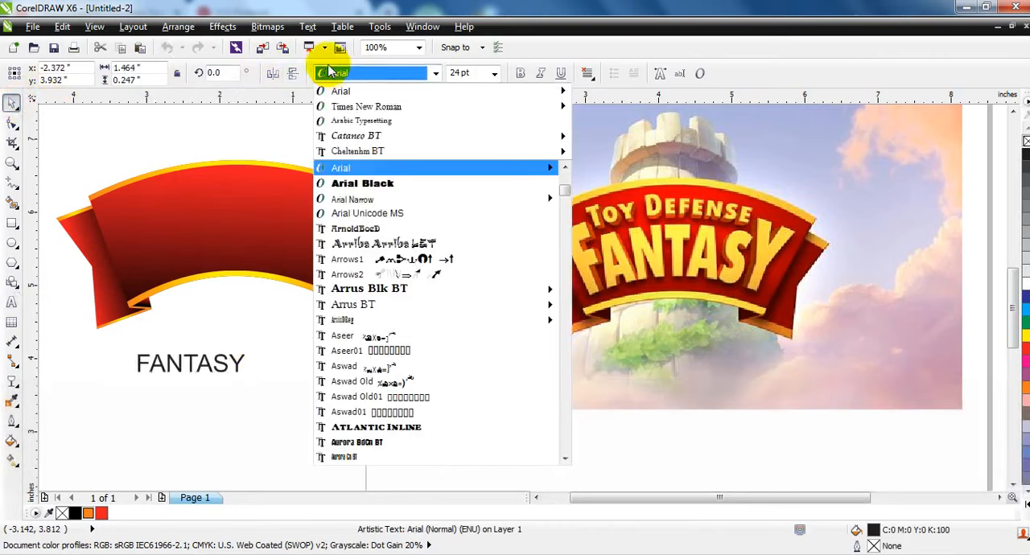
pyautogui.click(356, 442)
pyautogui.moveTo(212, 347); pyautogui.dragTo(340, 318)
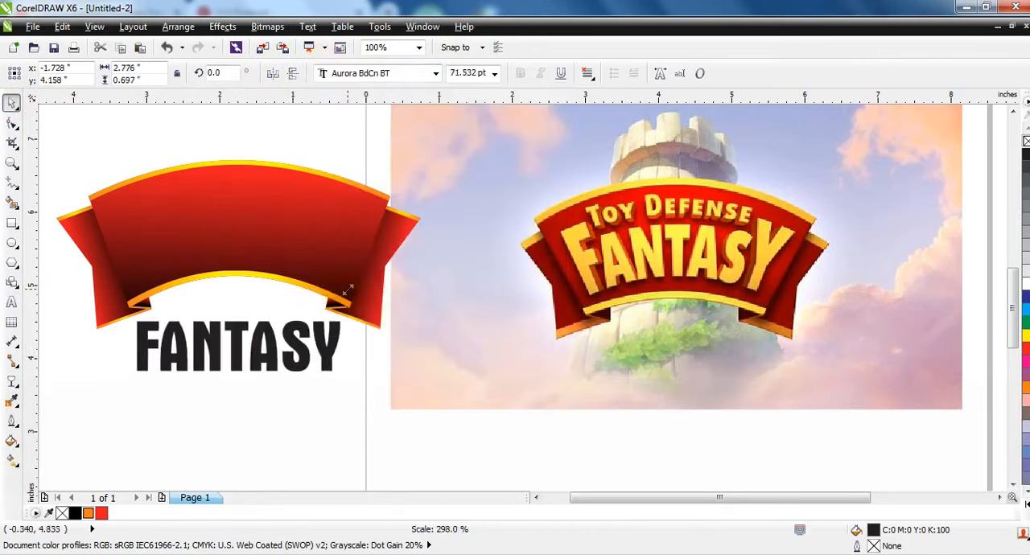
pyautogui.moveTo(338, 363); pyautogui.dragTo(339, 233)
# Break FANTASY into separate letters, enlarge the F and Y to about 98.2 pt and shift the Y slightly to the right.
pyautogui.press('ctrl')
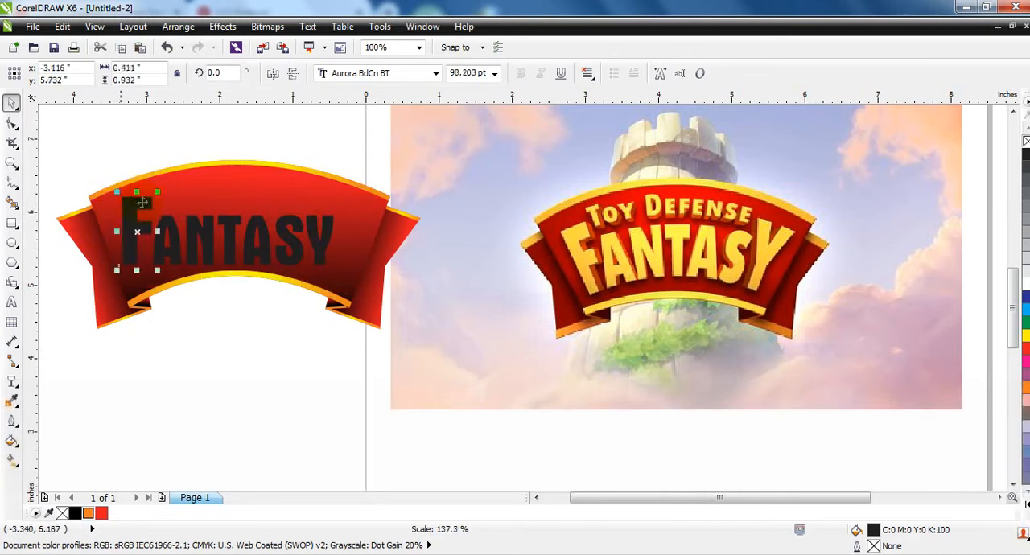
pyautogui.hotkey('ctrl', 'r')
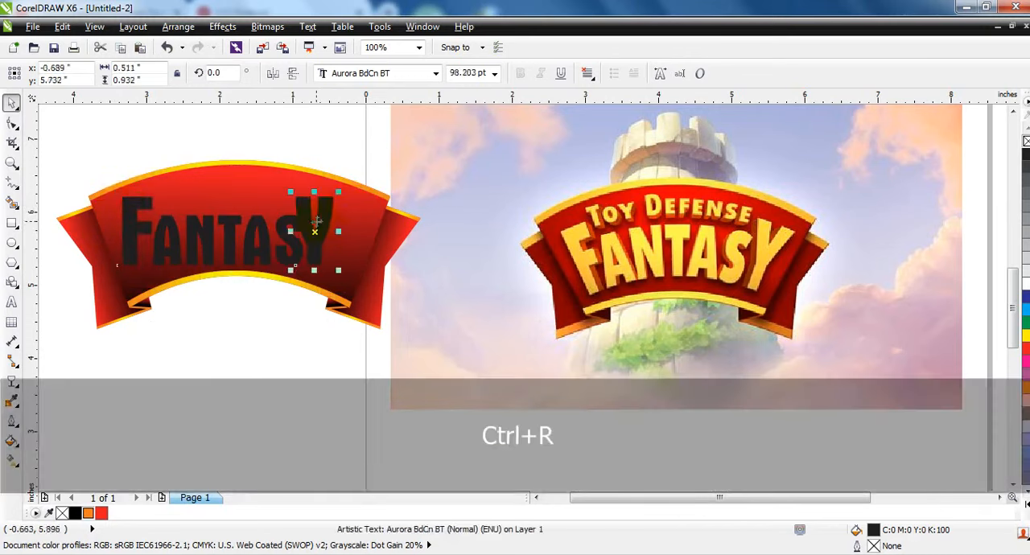
pyautogui.moveTo(324, 223); pyautogui.dragTo(328, 222)
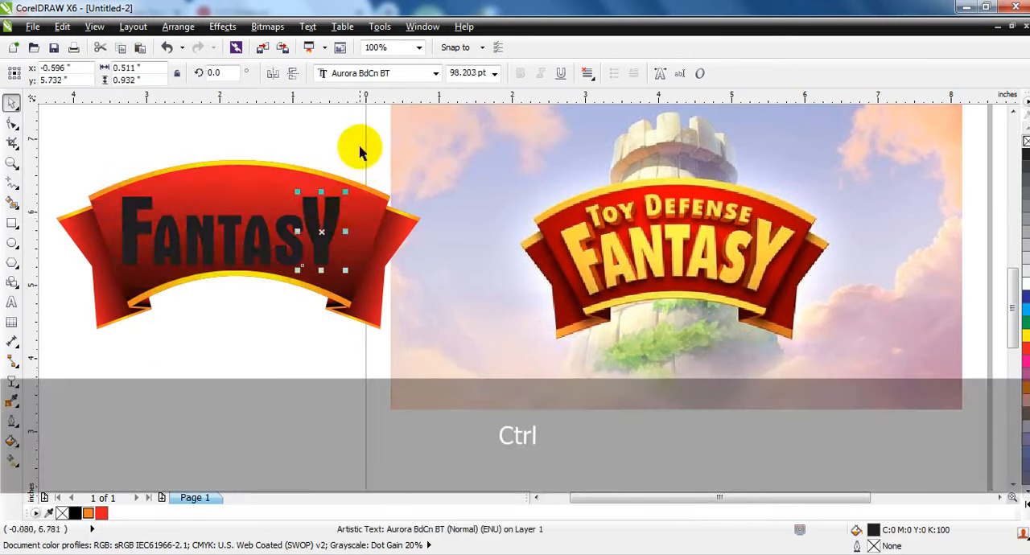
pyautogui.click(357, 154)
# Convert all seven letters to curves, combine them into one object and center it horizontally on the ribbon.
pyautogui.moveTo(123, 278); pyautogui.dragTo(103, 278)
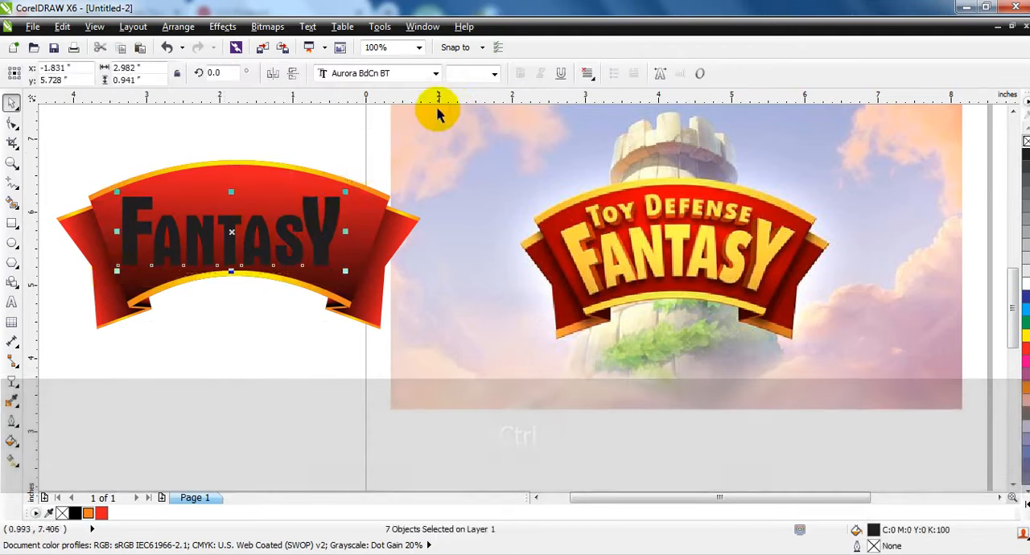
pyautogui.hotkey('ctrl', 'q')
pyautogui.click(469, 74)
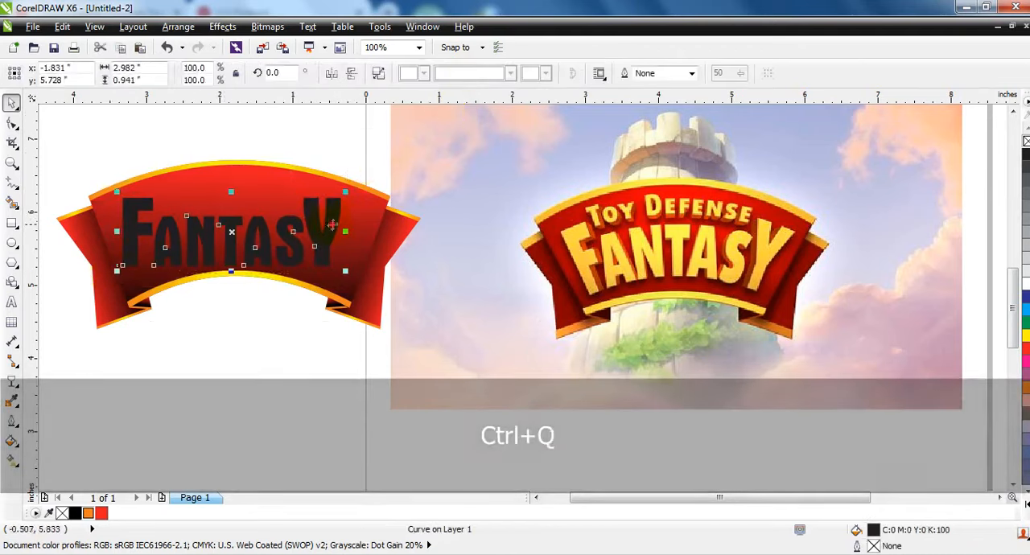
pyautogui.moveTo(329, 225); pyautogui.dragTo(337, 223)
pyautogui.keyDown('shift'); pyautogui.click(274, 185); pyautogui.keyUp('shift')
pyautogui.press('c')
pyautogui.click(266, 325)
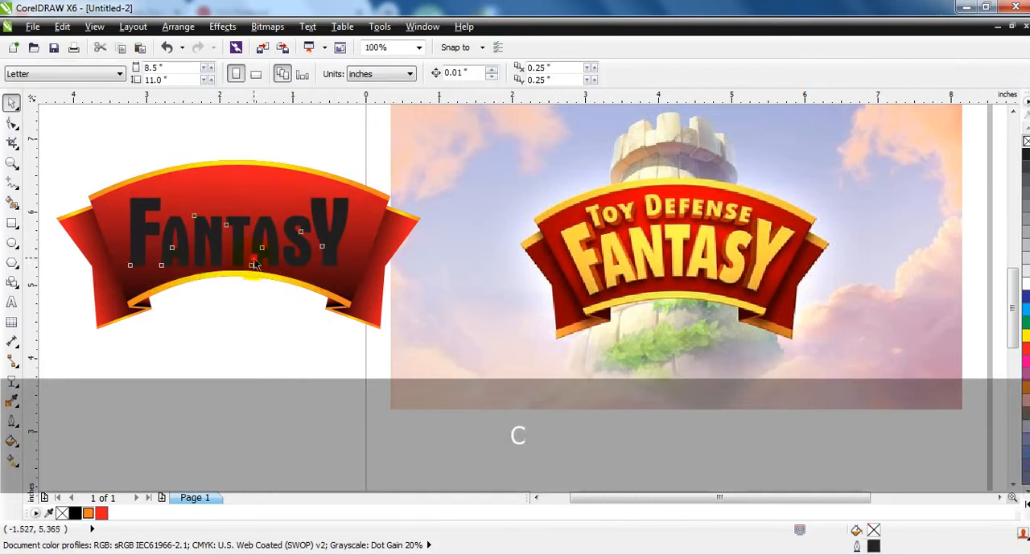
# Apply an Envelope to the lettering without its middle nodes, and bend the top and bottom edges upward to follow the ribbon's arch.
pyautogui.click(255, 262)
pyautogui.click(11, 125)
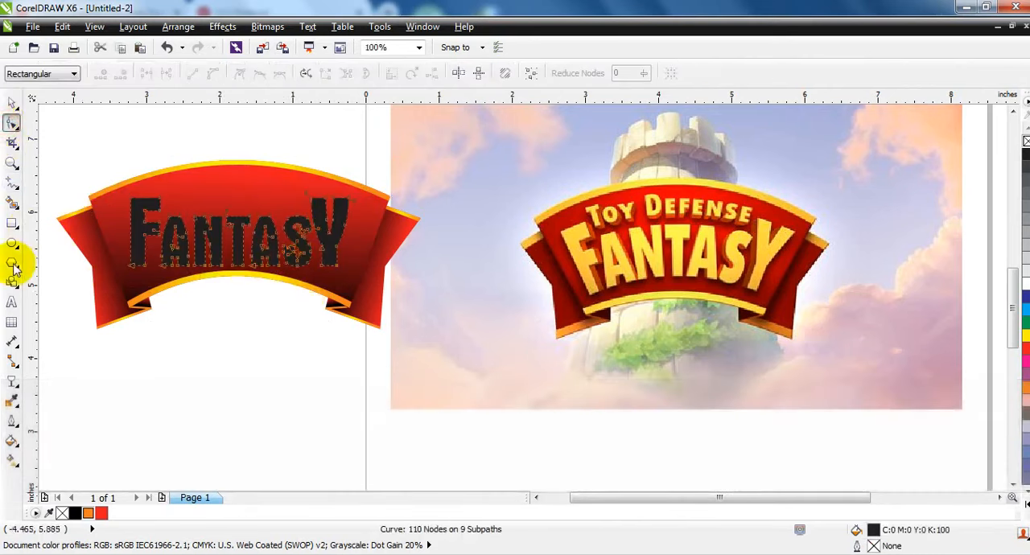
pyautogui.click(21, 392)
pyautogui.click(49, 448)
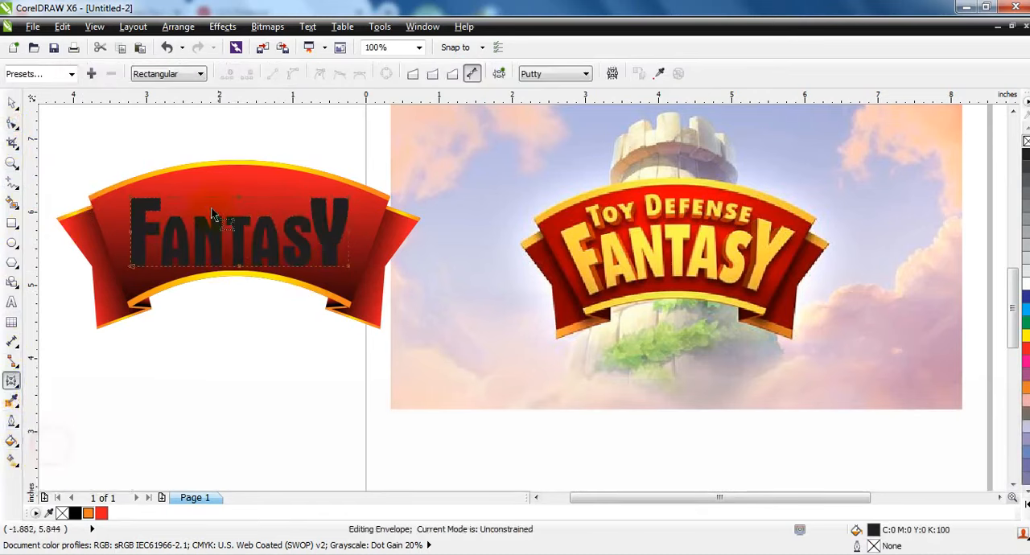
pyautogui.press('Delete')
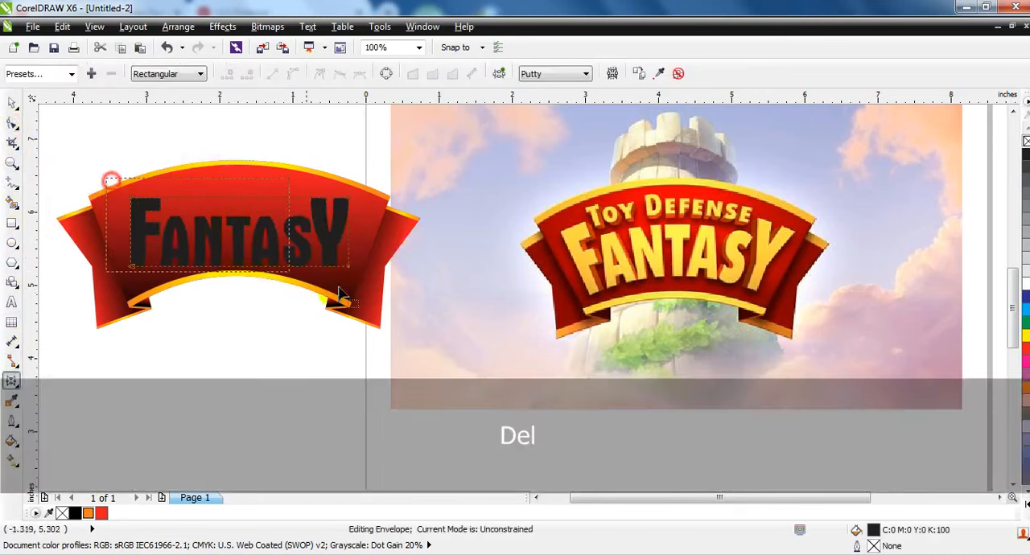
pyautogui.press('Escape')
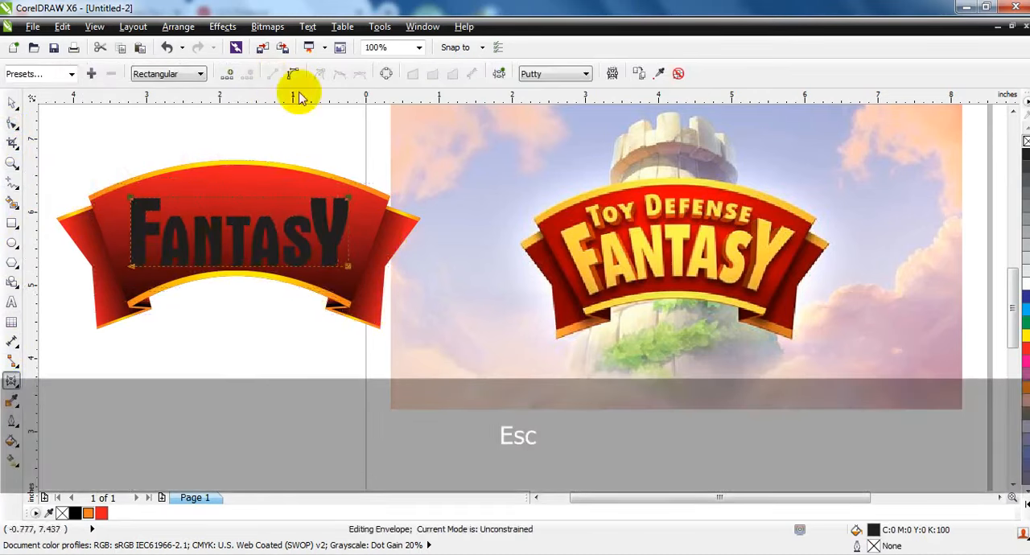
pyautogui.moveTo(239, 203); pyautogui.dragTo(240, 187)
pyautogui.moveTo(236, 272); pyautogui.dragTo(241, 241)
pyautogui.click(12, 102)
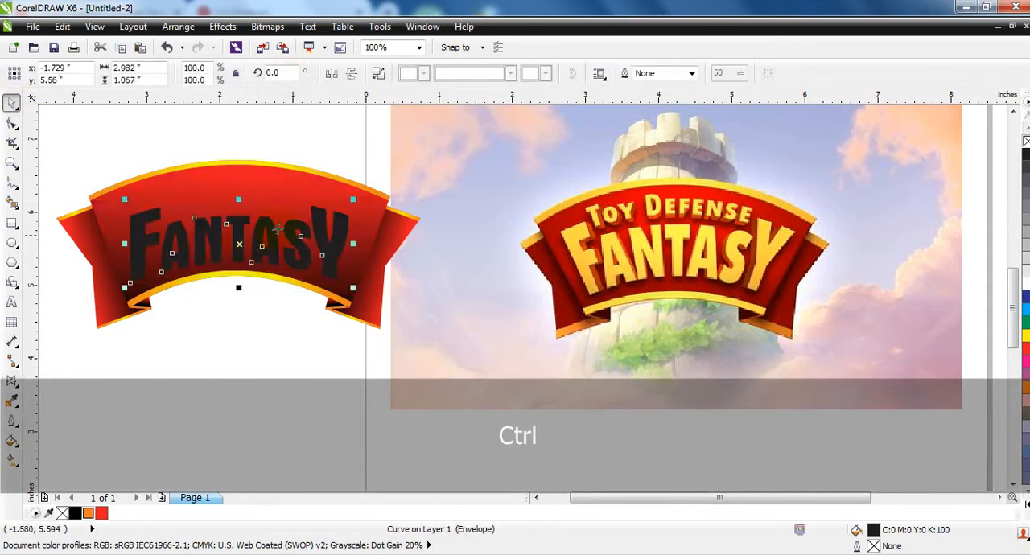
pyautogui.click(10, 124)
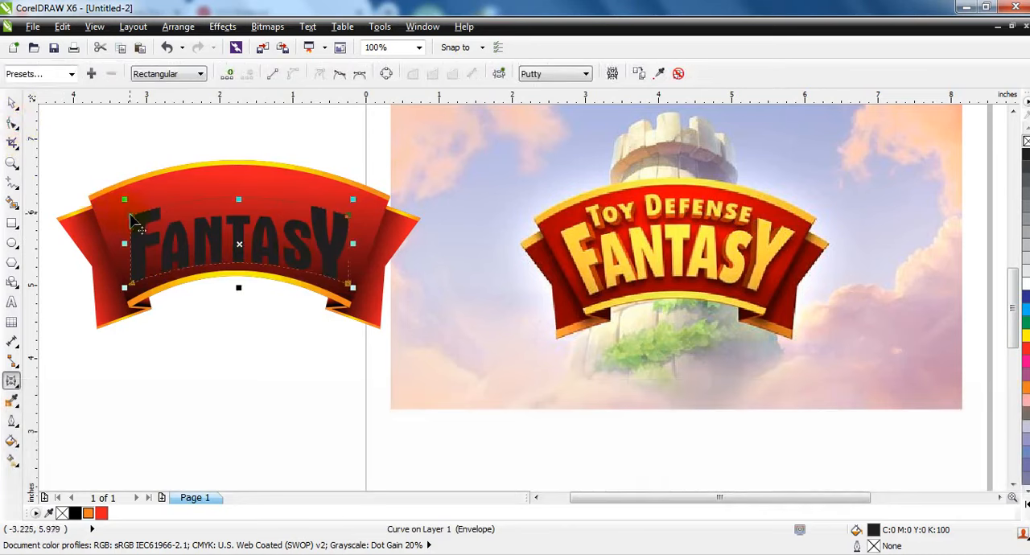
pyautogui.moveTo(133, 221); pyautogui.dragTo(125, 222)
pyautogui.hotkey('ctrl', 'z')
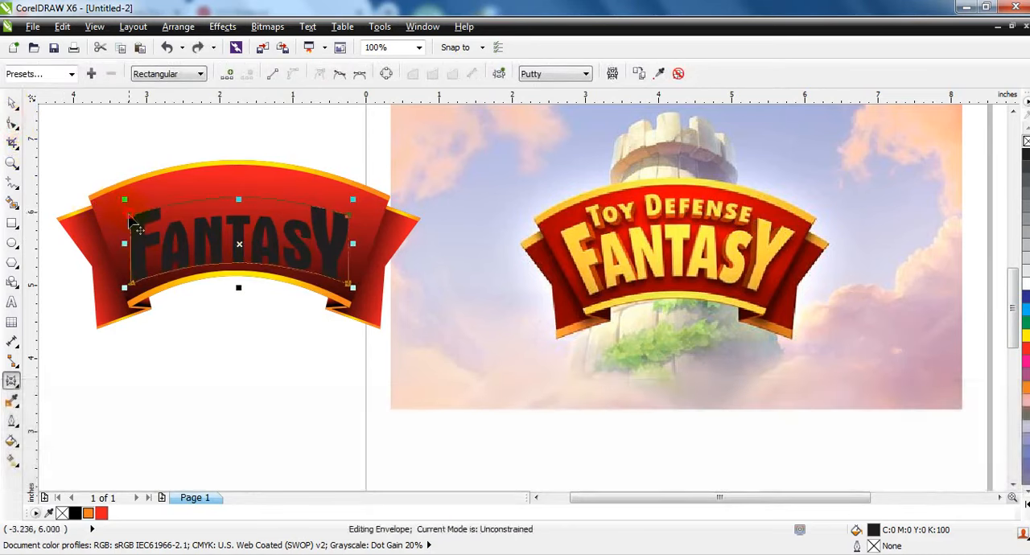
pyautogui.hotkey('ctrl', 'z')
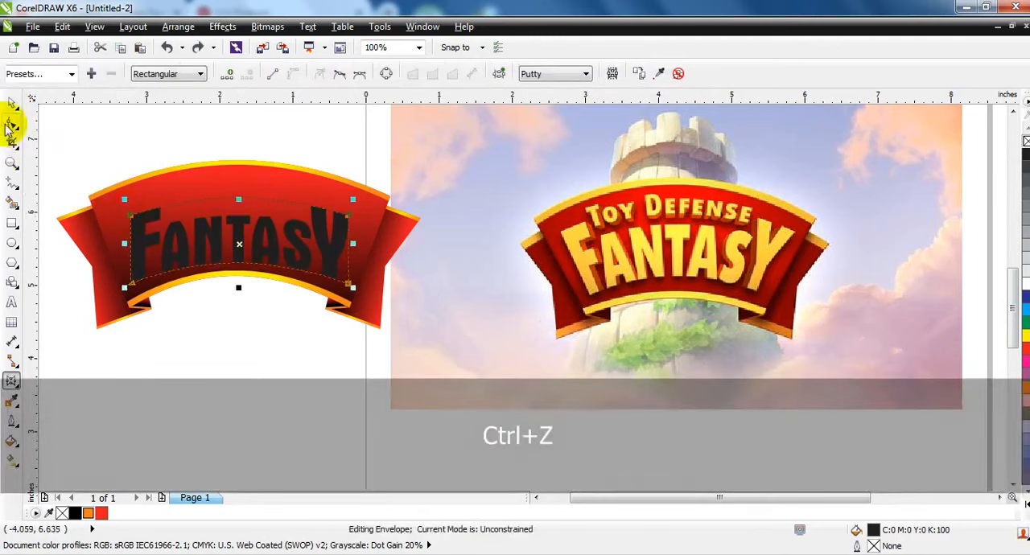
# Raise the envelope's top edge slightly, and add a perspective that spreads the lettering's two upper corners outward.
pyautogui.moveTo(239, 199); pyautogui.dragTo(239, 196)
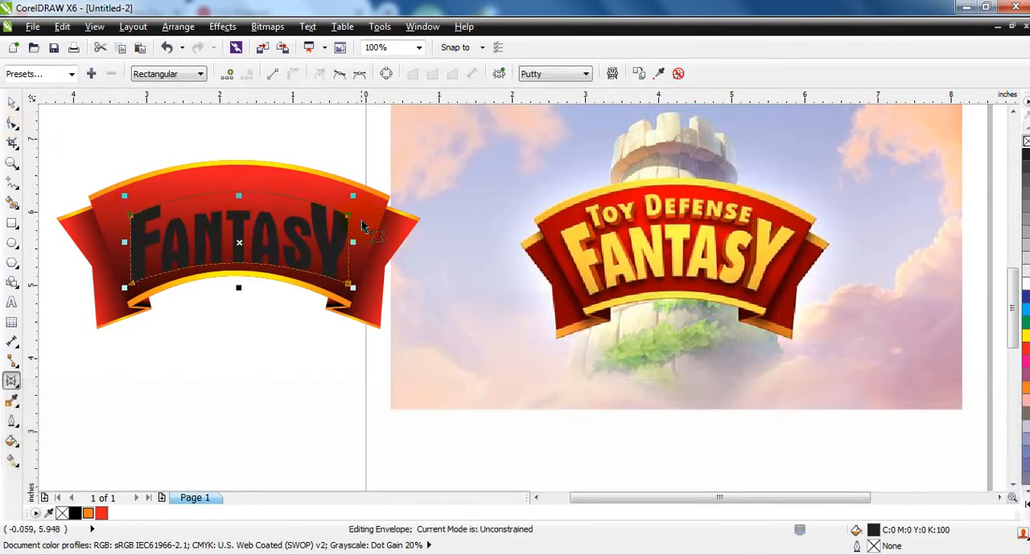
pyautogui.click(10, 100)
pyautogui.click(268, 27)
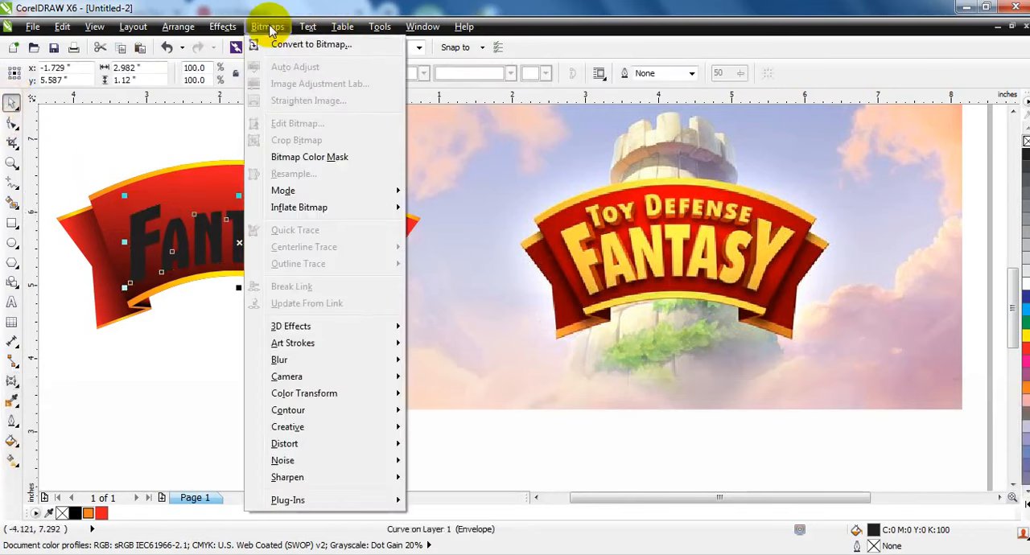
pyautogui.click(290, 223)
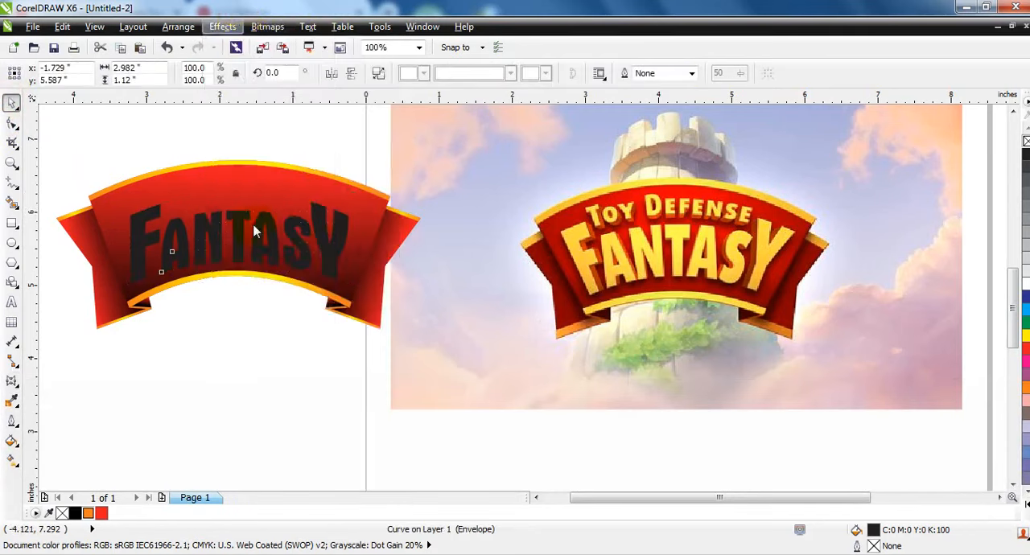
pyautogui.press('ctrl')
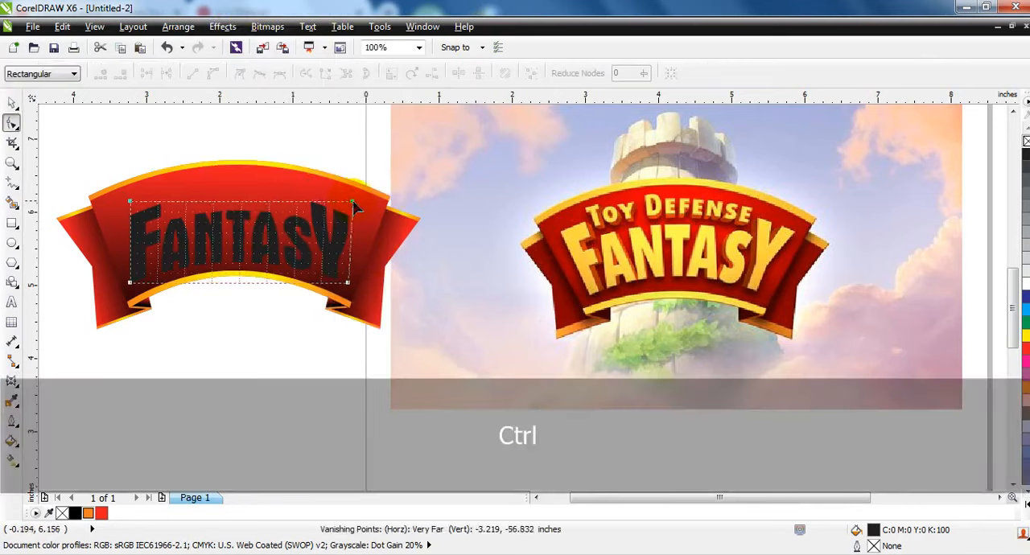
pyautogui.moveTo(368, 207); pyautogui.dragTo(370, 201)
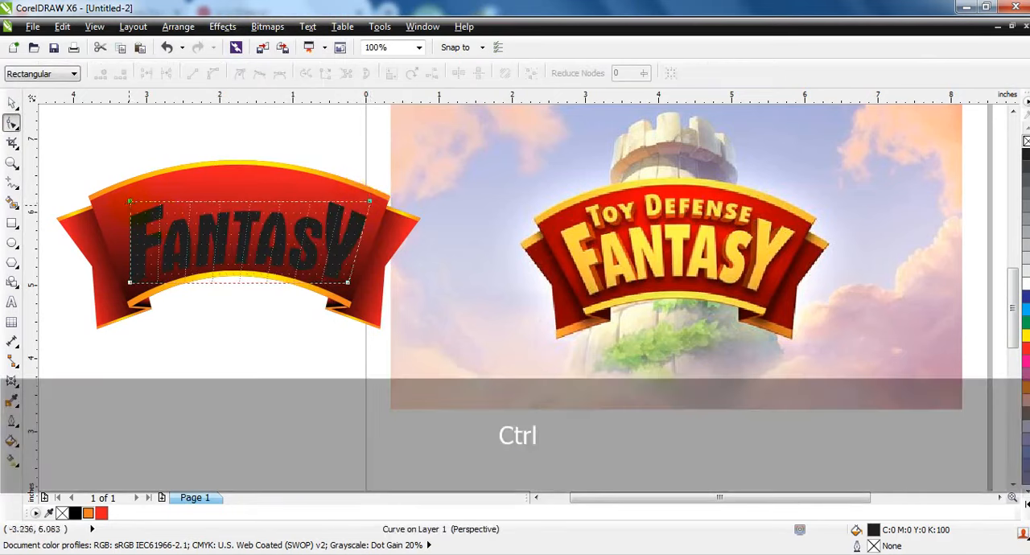
pyautogui.moveTo(133, 208); pyautogui.dragTo(106, 200)
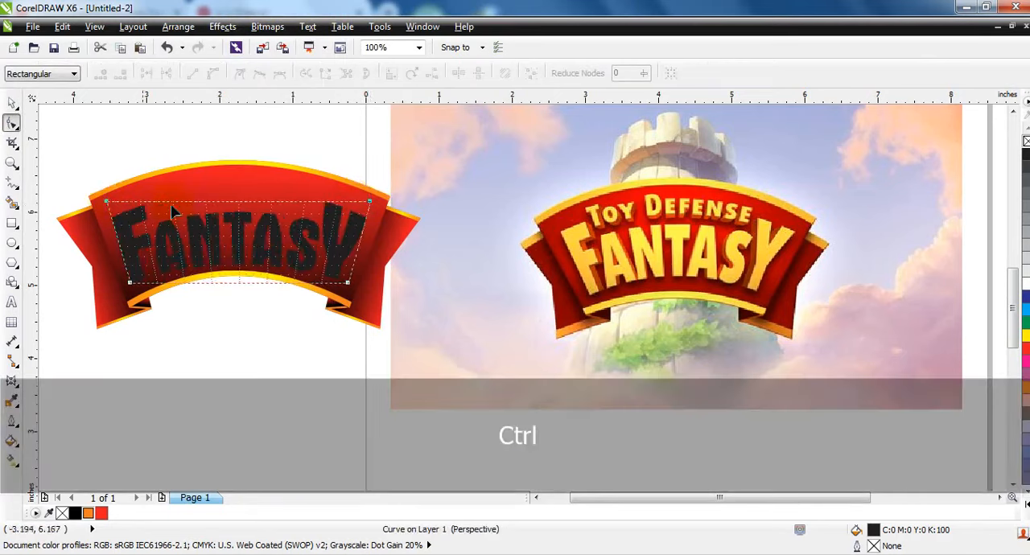
pyautogui.click(11, 103)
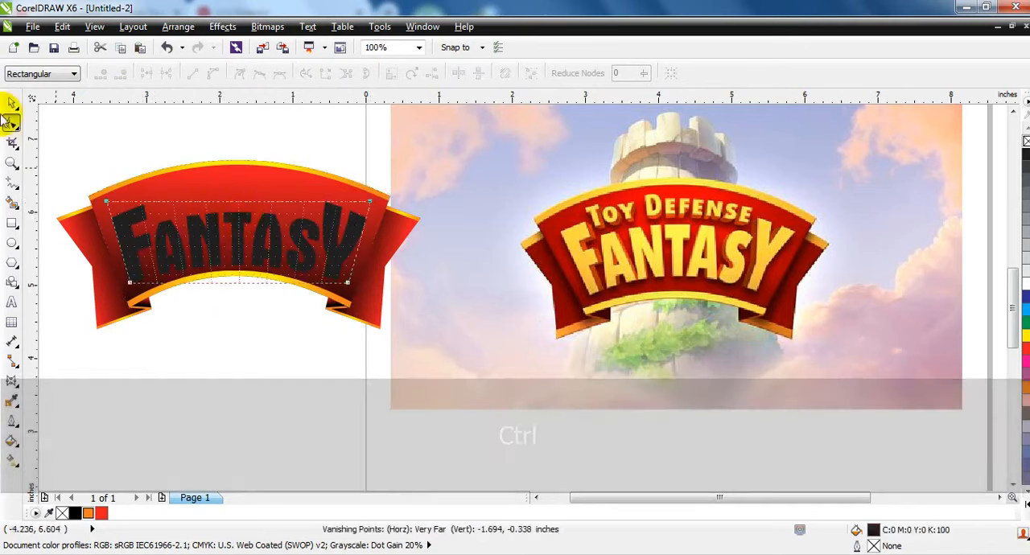
# Fill the lettering with a vertical linear gradient from orange at the bottom to yellow at the top.
pyautogui.moveTo(281, 243); pyautogui.dragTo(235, 191)
pyautogui.click(88, 512)
pyautogui.press('g')
pyautogui.moveTo(1025, 335); pyautogui.dragTo(238, 193)
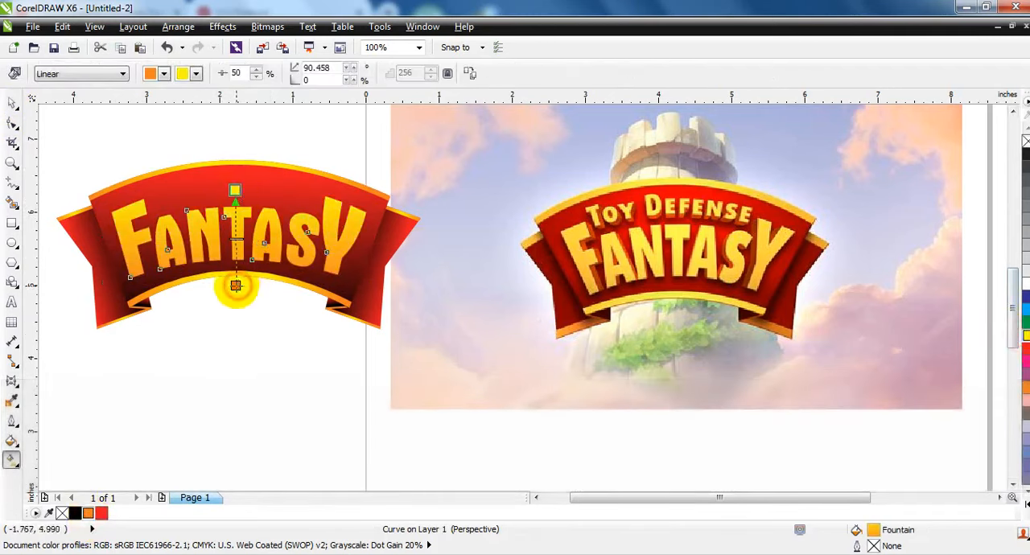
pyautogui.click(11, 103)
# Give the lettering a black hairline outline and extrude it with a depth of 20 toward a vanishing point near its center.
pyautogui.hotkey('shift', 'F2')
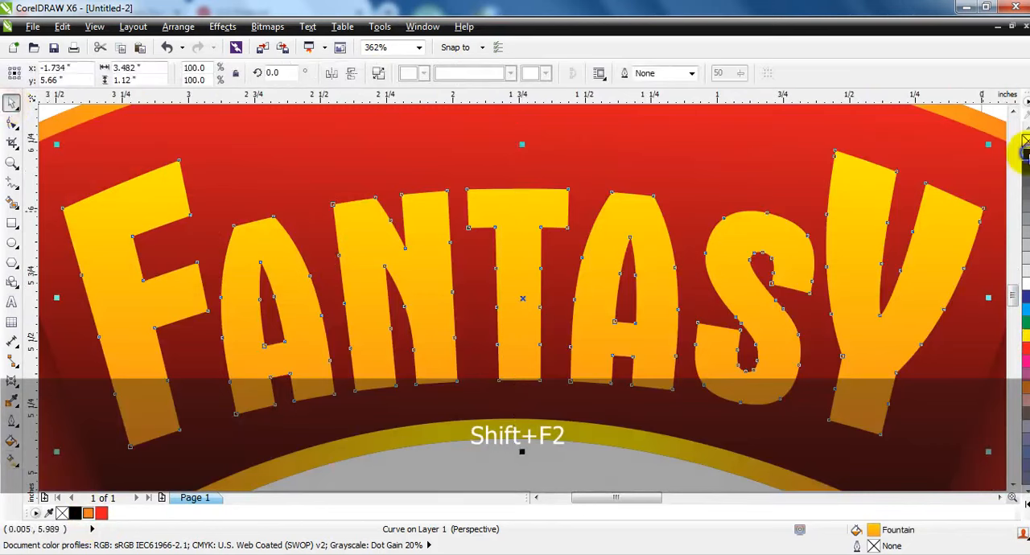
pyautogui.click(12, 382)
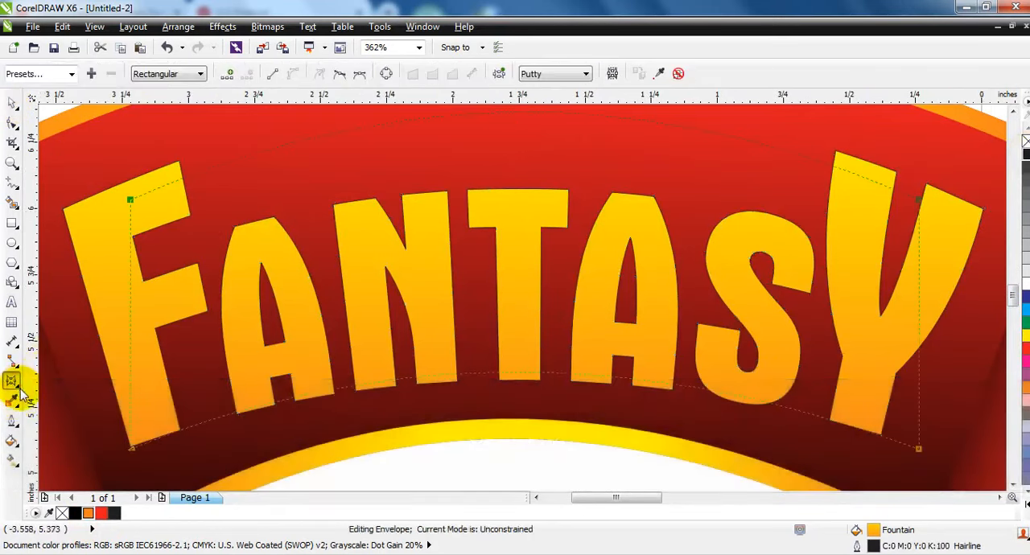
pyautogui.click(22, 391)
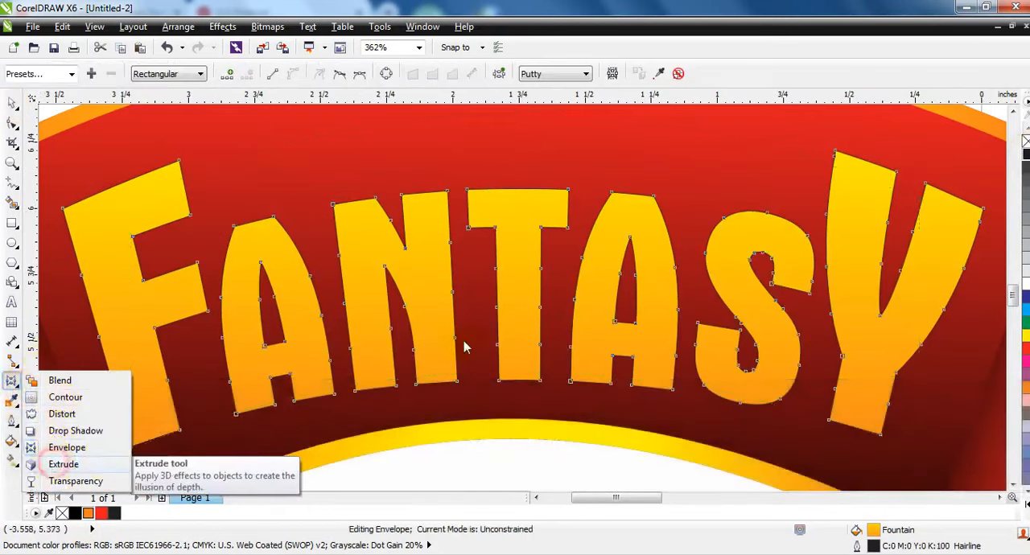
pyautogui.moveTo(524, 223); pyautogui.dragTo(522, 285)
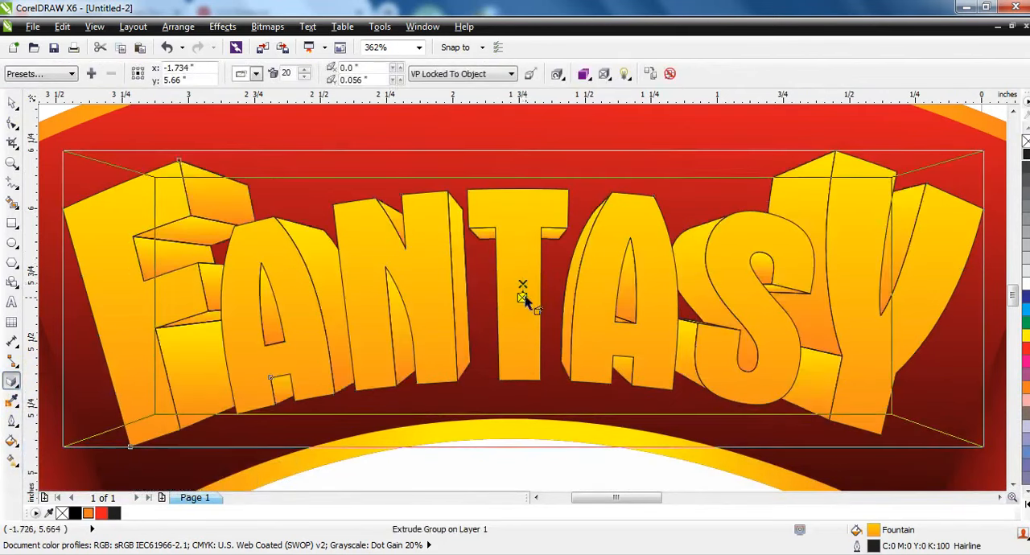
pyautogui.moveTo(523, 286); pyautogui.dragTo(521, 292)
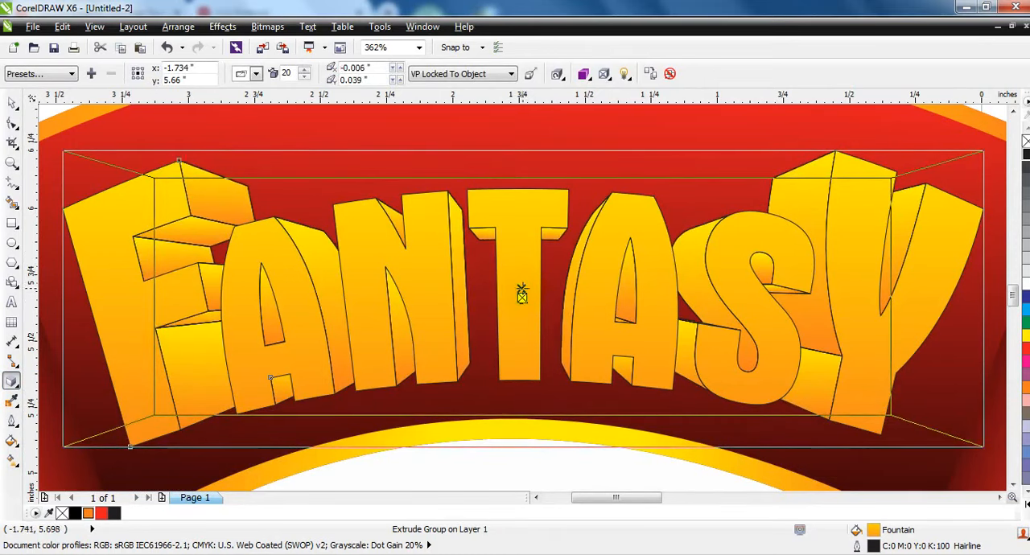
# Break the extrude group apart so the letter faces are separate from their extruded sides.
pyautogui.click(179, 30)
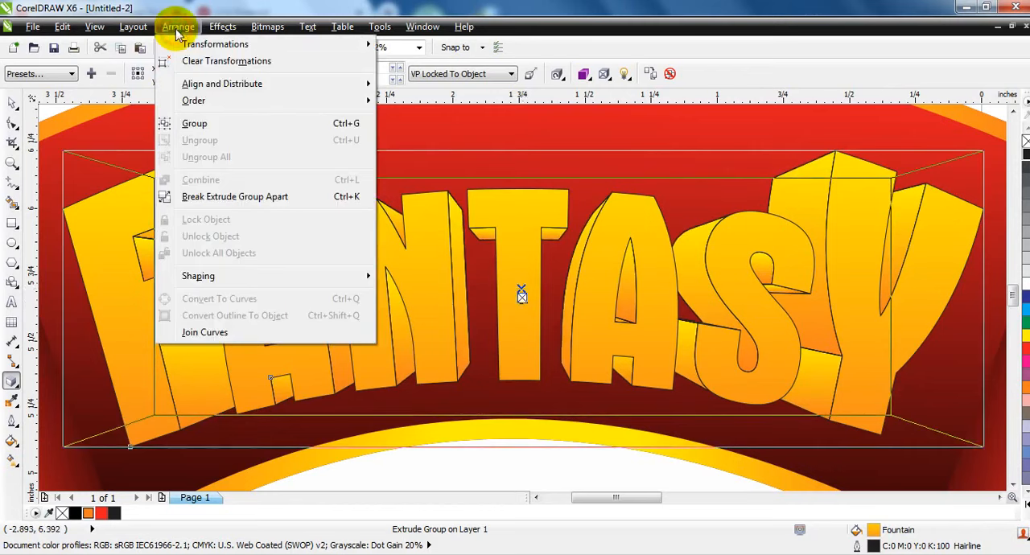
pyautogui.click(191, 198)
pyautogui.click(16, 105)
pyautogui.press('Escape')
# Fill the group of extruded sides with a uniform dark red of C31 M100 Y100 K47.
pyautogui.click(316, 316)
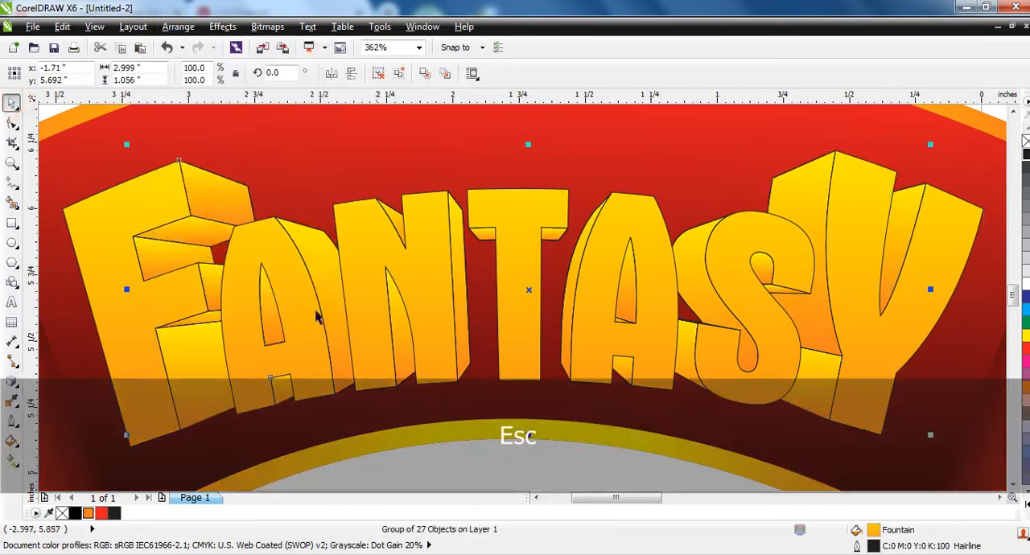
pyautogui.click(103, 513)
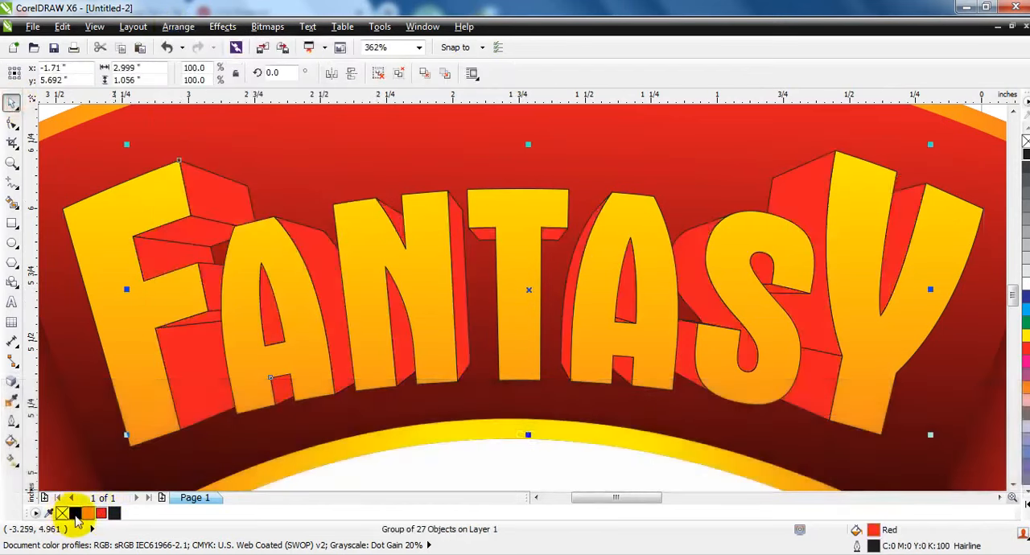
pyautogui.keyDown('ctrl'); pyautogui.click(84, 516); pyautogui.keyUp('ctrl')
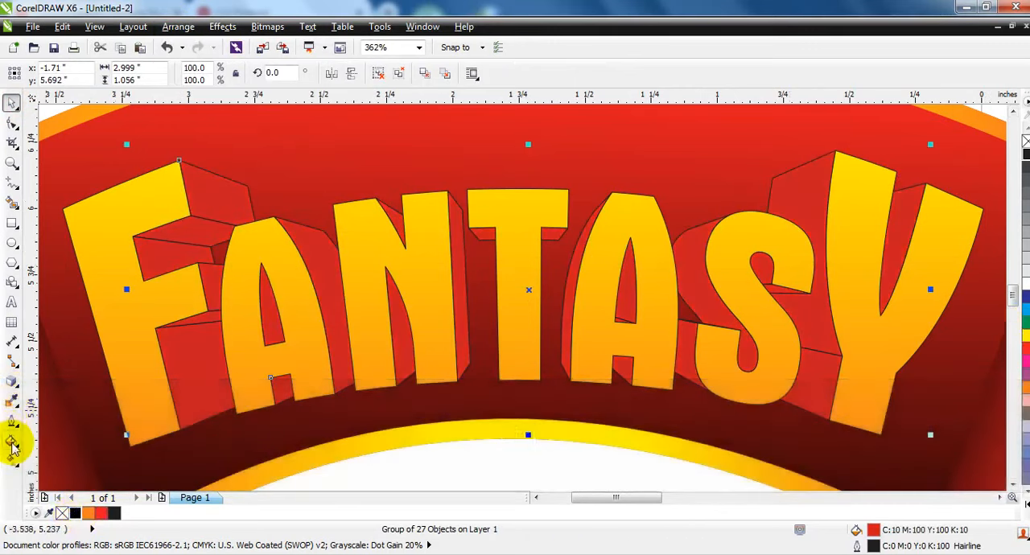
pyautogui.click(11, 439)
pyautogui.click(566, 199)
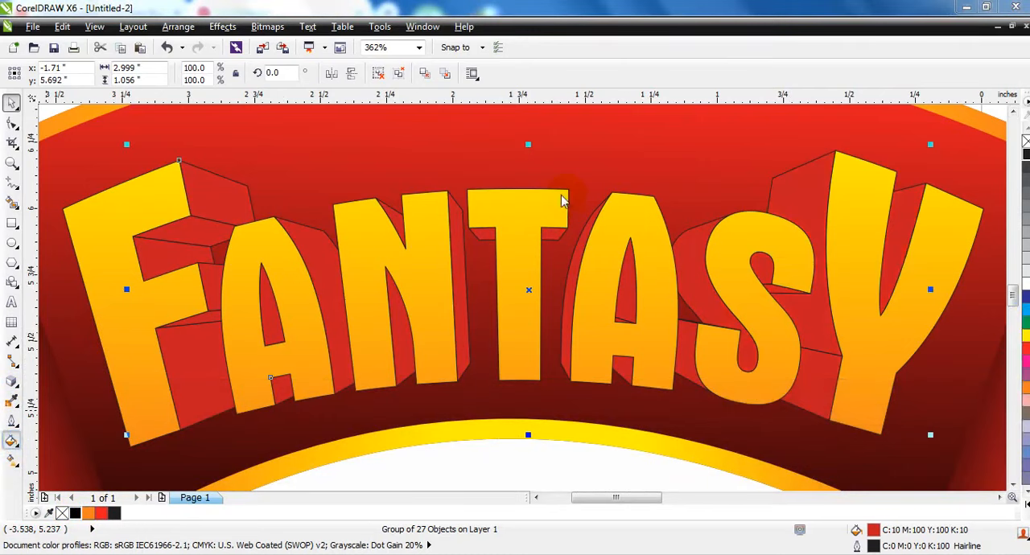
pyautogui.click(780, 153)
pyautogui.click(870, 276)
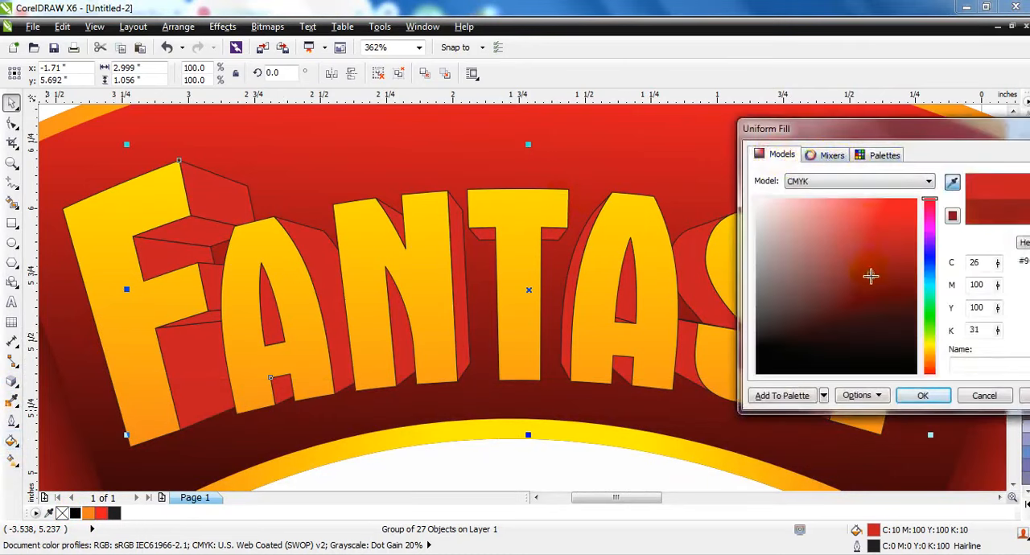
pyautogui.click(919, 396)
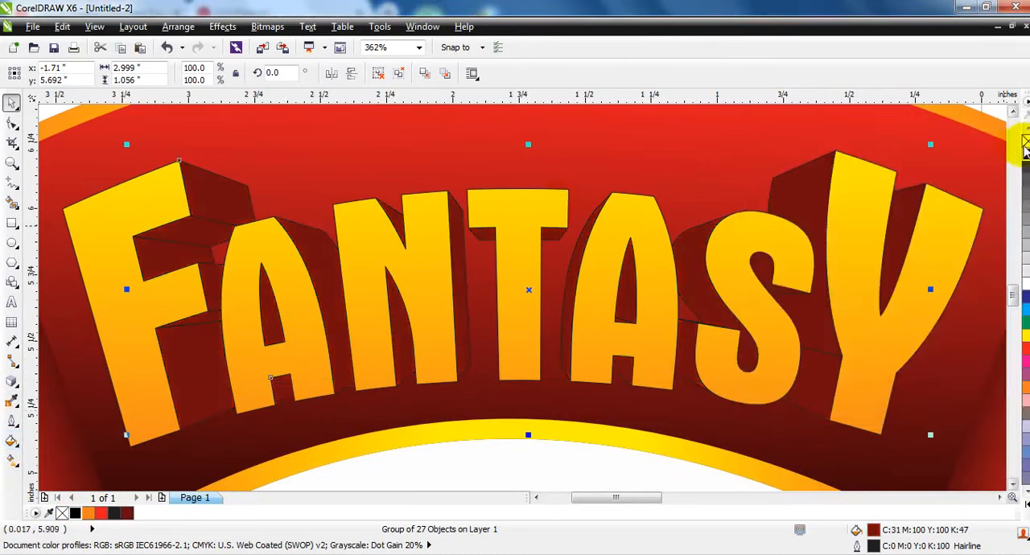
# Remove the outlines from the extruded sides and the letter faces, and show the whole artwork.
pyautogui.click(643, 233)
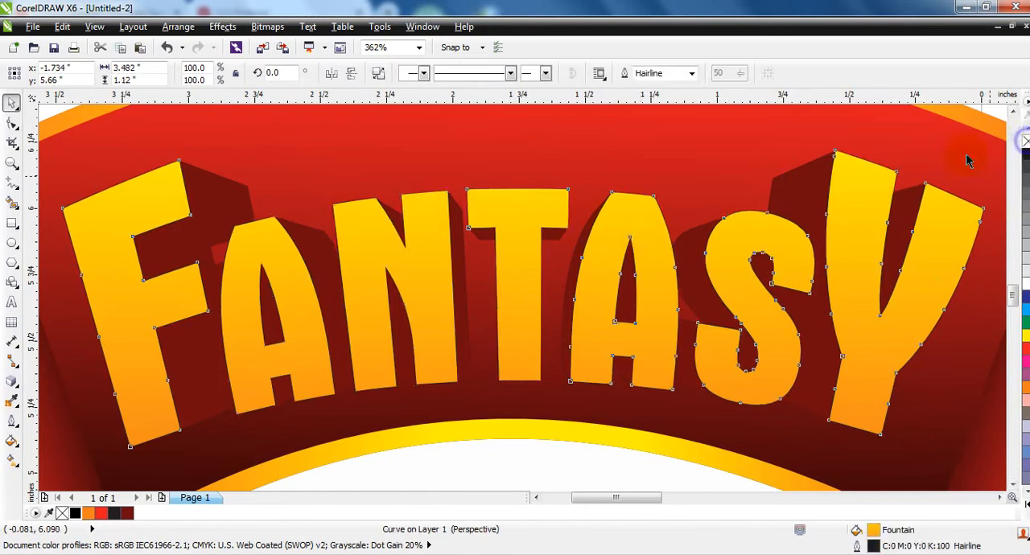
pyautogui.press('F3')
pyautogui.press('F3')
pyautogui.press('Escape')
pyautogui.press('F4')
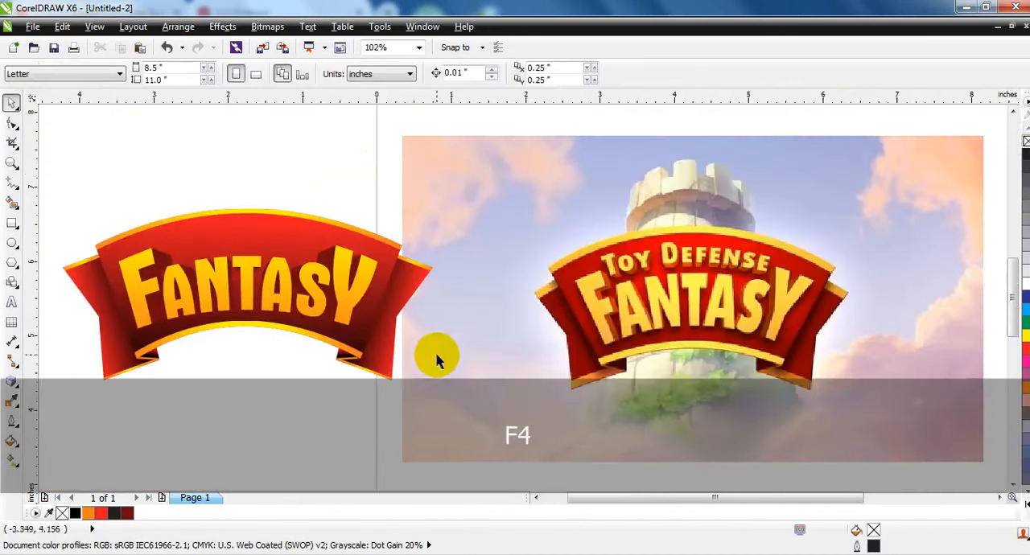